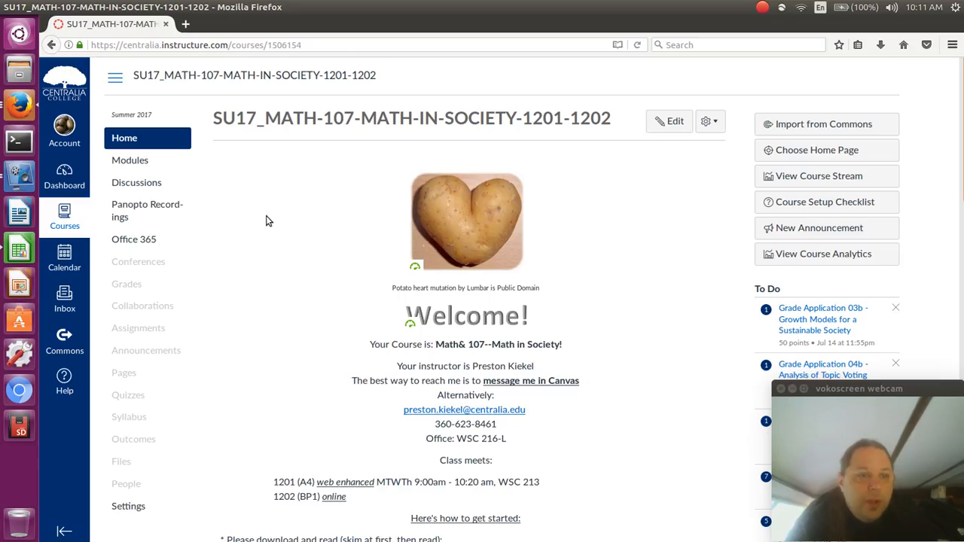
Step: Switch to the blank spreadsheet in LibreOffice Calc
click(16, 254)
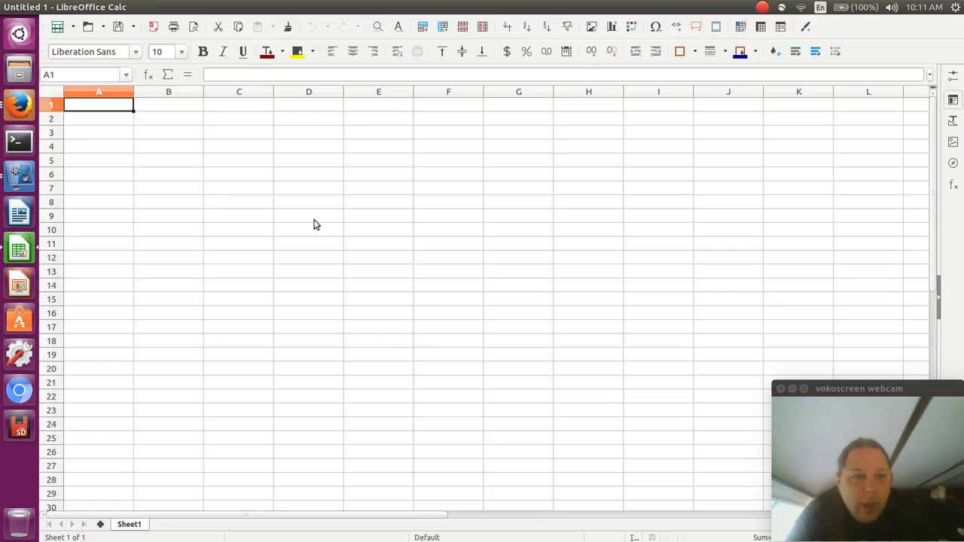
drag(462, 340, 58, 103)
click(140, 158)
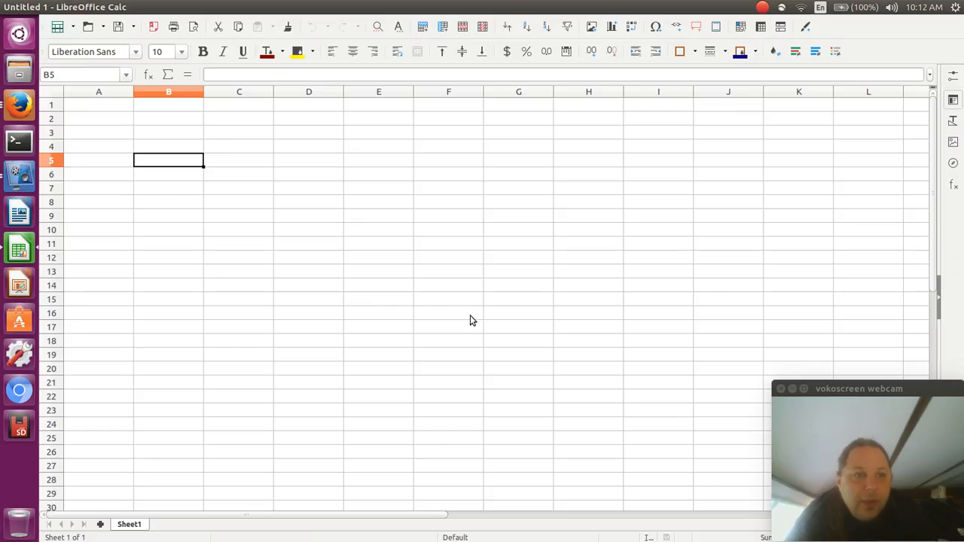
key(Left)
key(Up)
key(Up)
key(Up)
key(Page_Down)
key(Up)
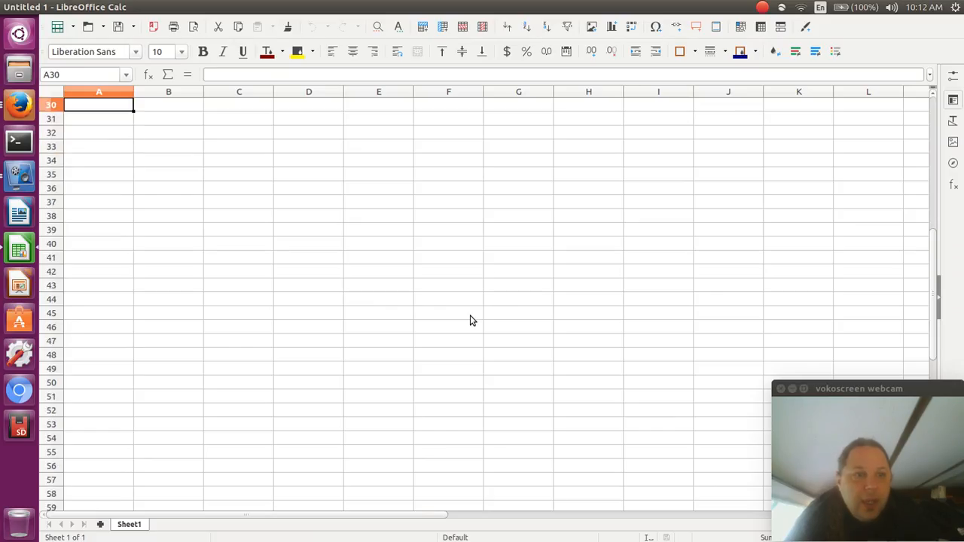
key(Page_Up)
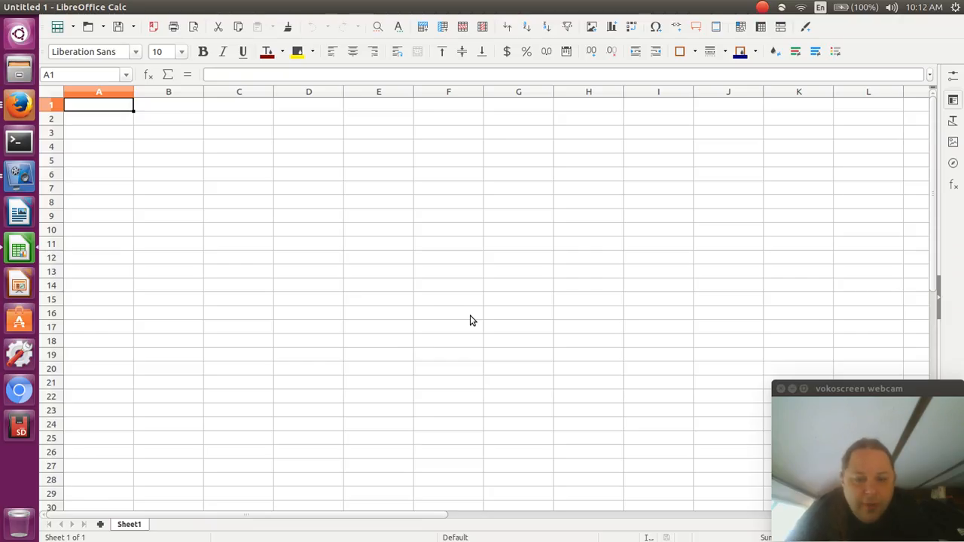
Step: Enter the formula =6*5 in cell A1 and the formula =30/6 in cell A2
text(=)
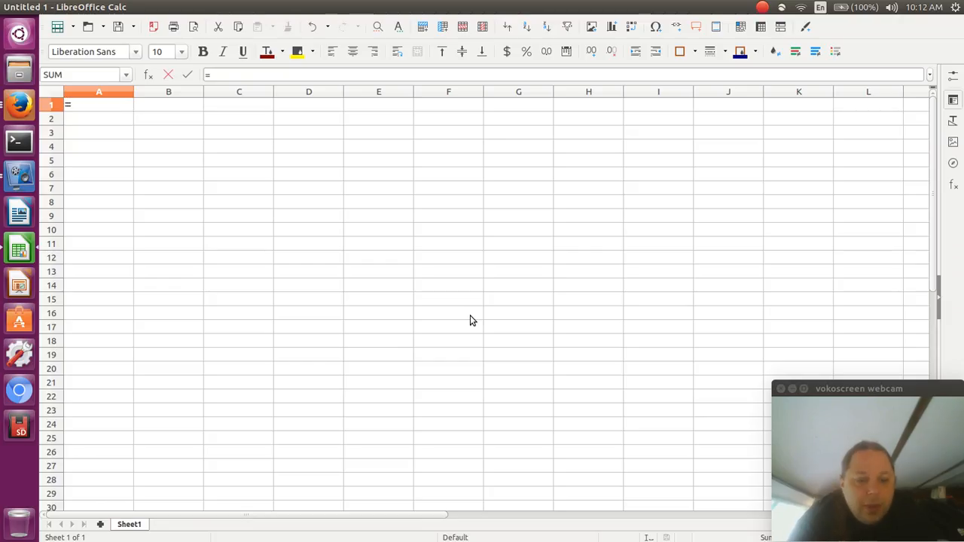
text(6*)
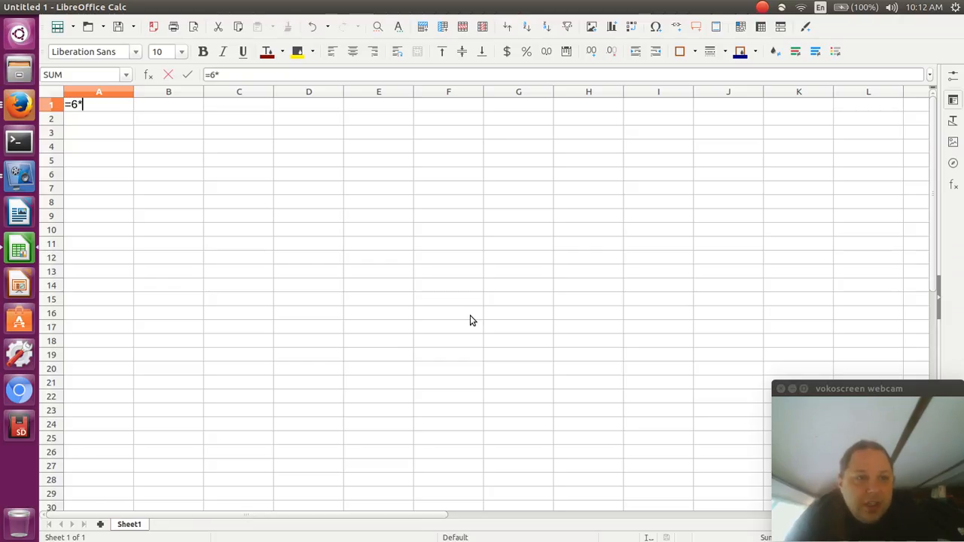
text(5)
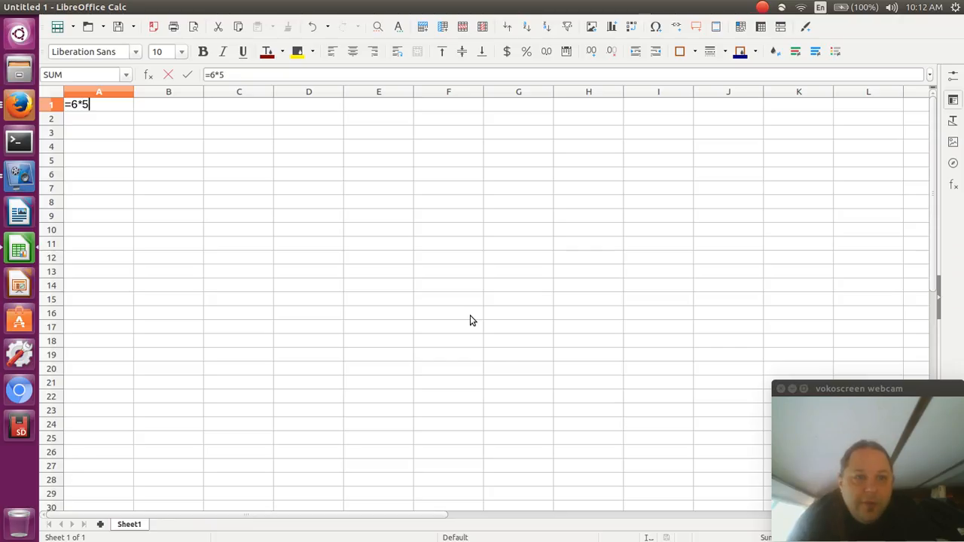
key(Return)
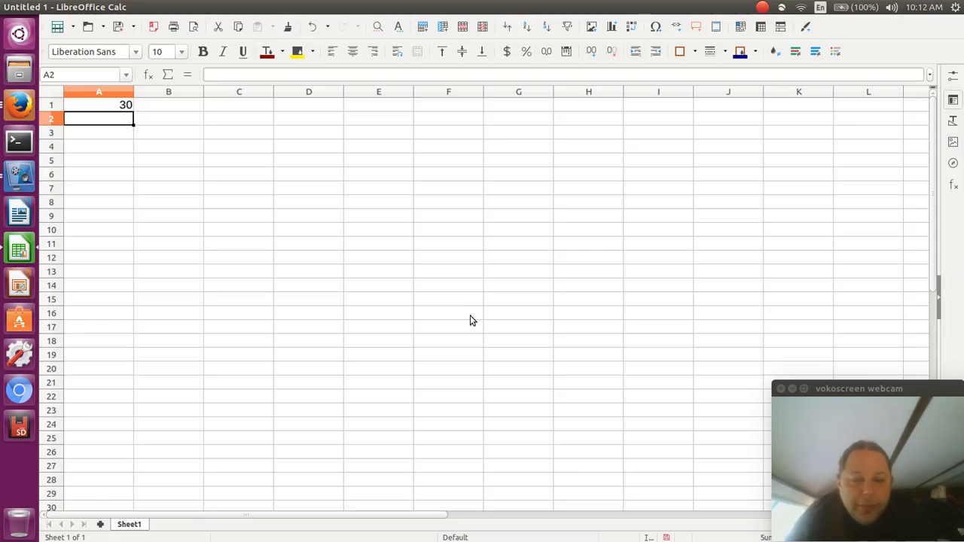
text(=)
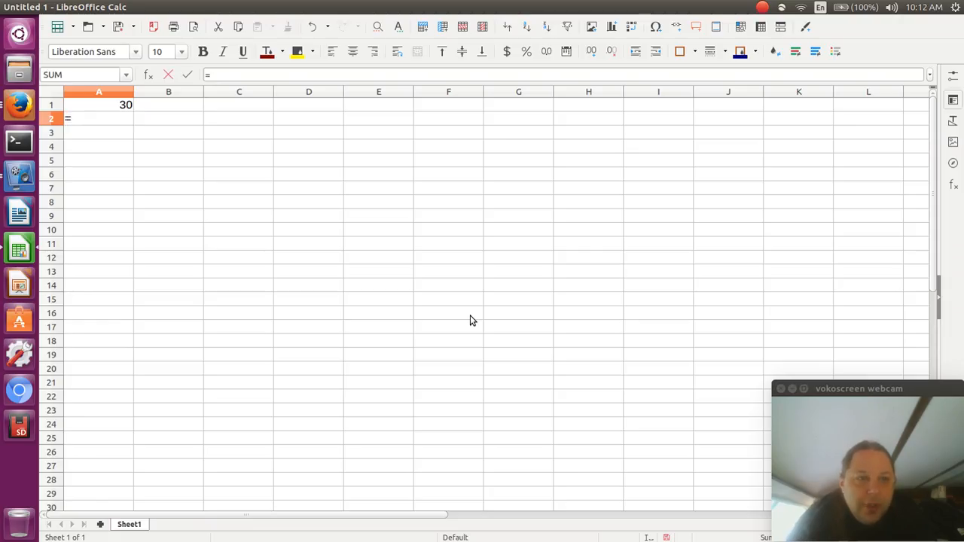
text(30/6)
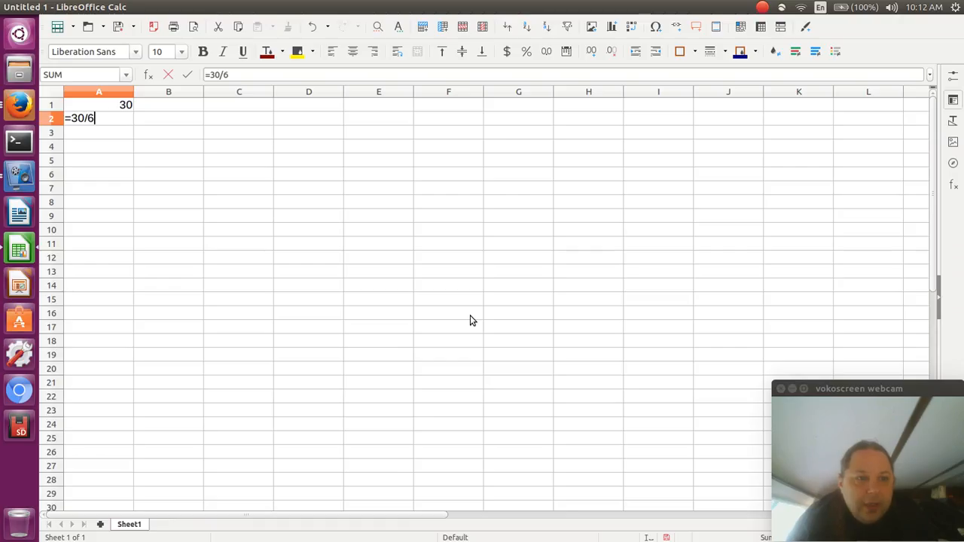
key(Return)
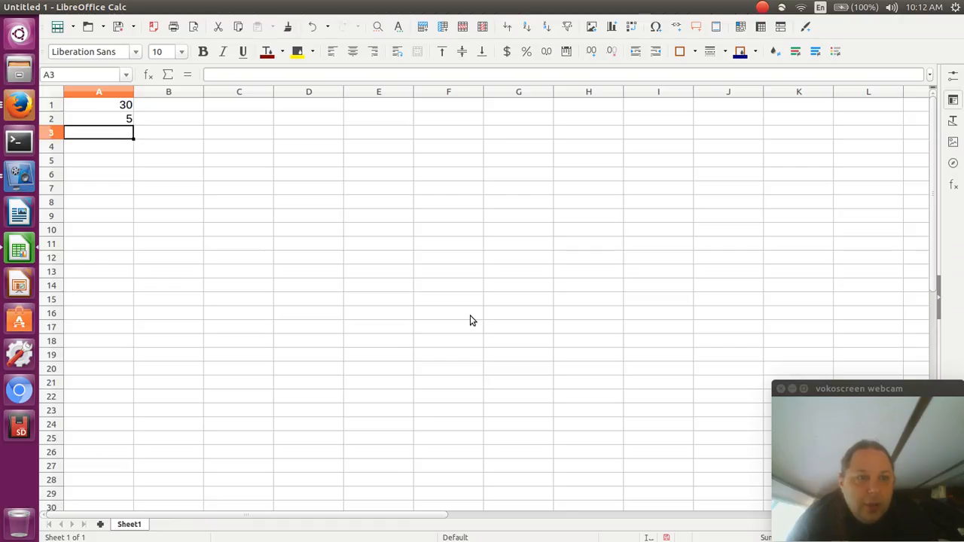
Step: Copy the formula from A2 into B2 as text with a leading apostrophe, '=30/6
key(Up)
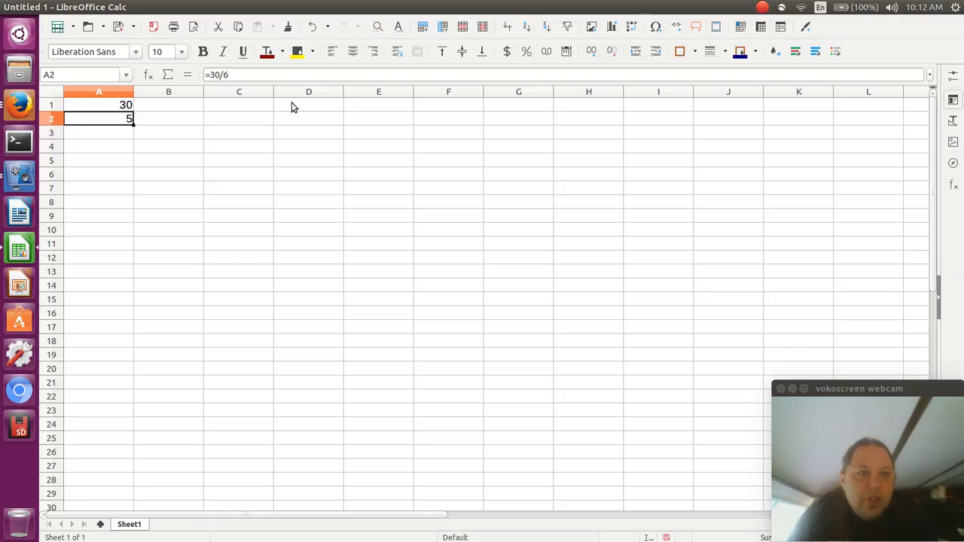
double_click(276, 76)
key(shift+Left)
key(shift+Left)
key(shift+Left)
key(shift+Left)
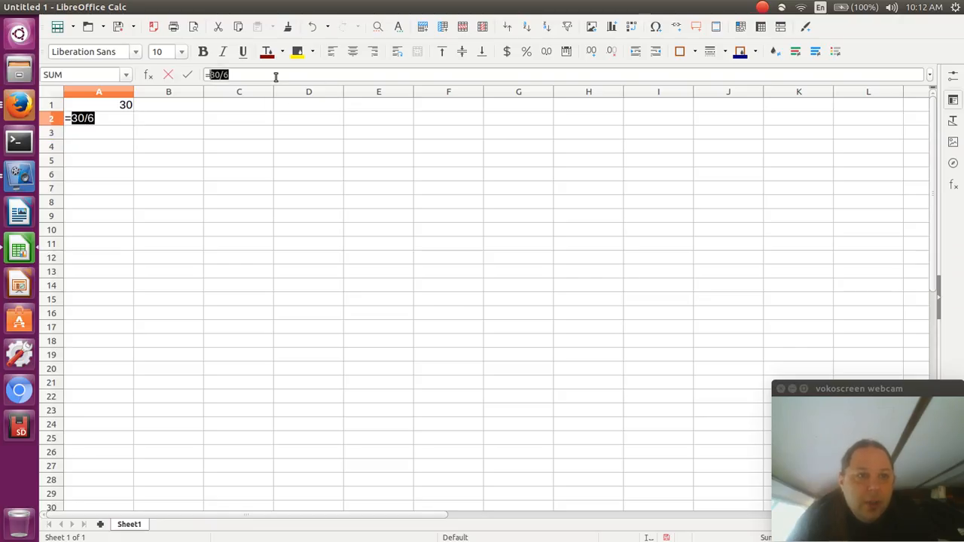
key(ctrl+c)
key(Tab)
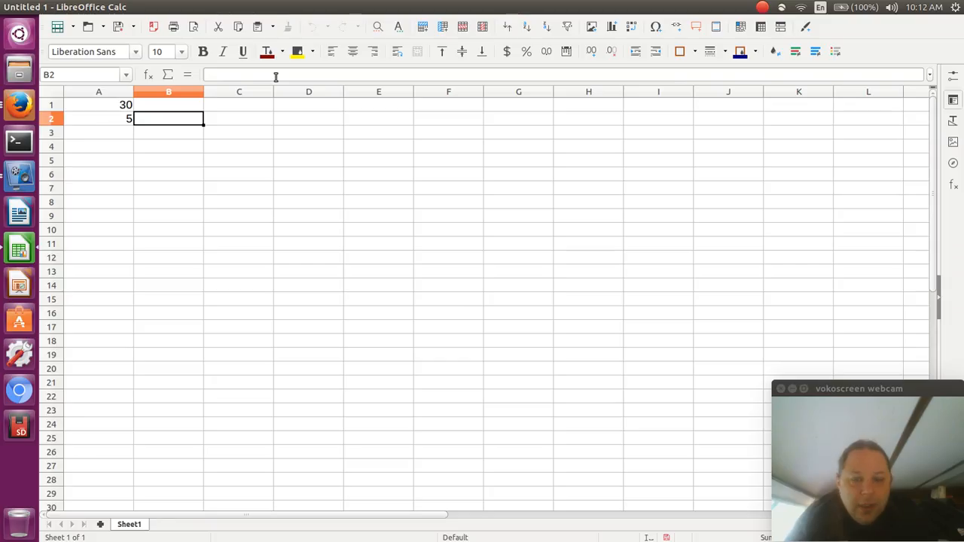
text(')
key(ctrl+v)
key(Return)
Step: Copy the formula from A1 into B1 as text with a leading apostrophe, '=6*5
key(Up)
key(Up)
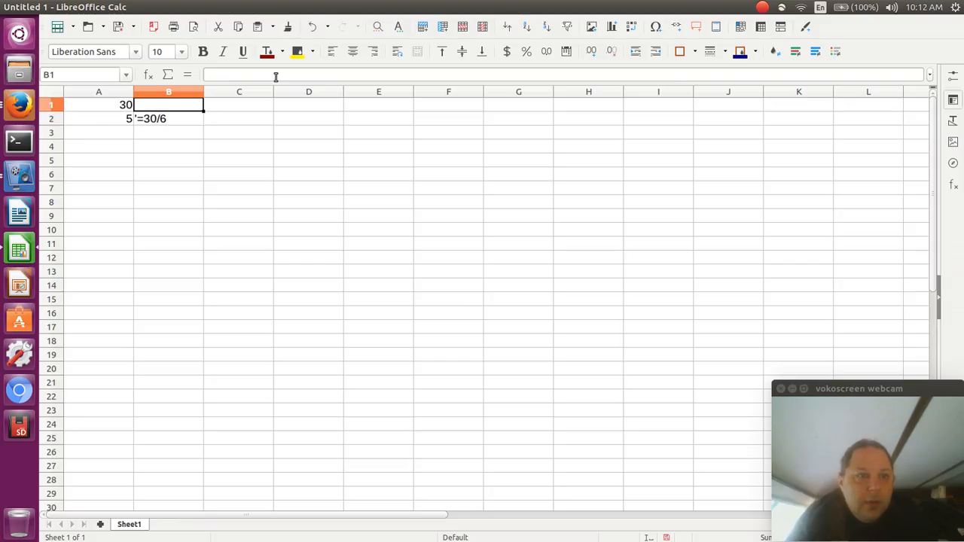
key(Left)
key(F2)
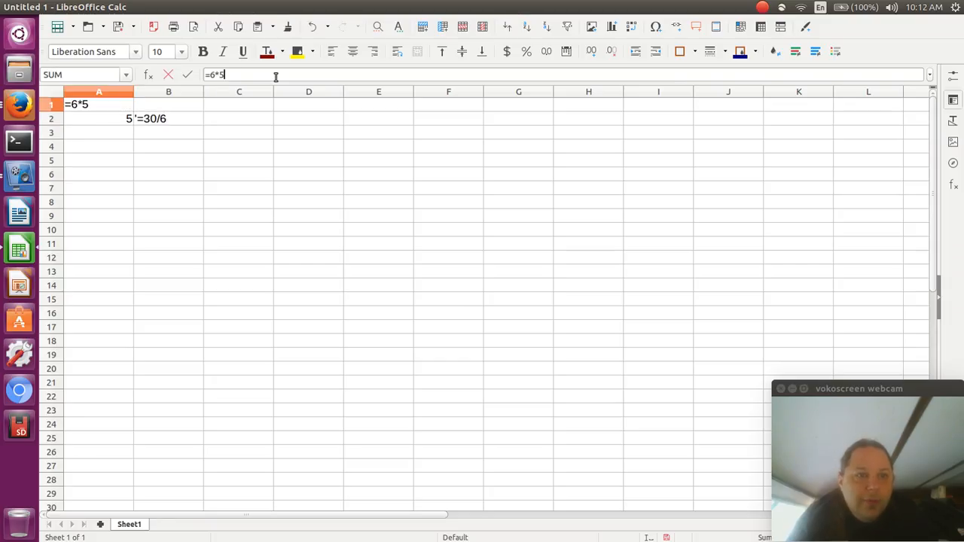
key(shift+Left)
key(shift+Left)
key(shift+Left)
key(shift+Left)
key(Return)
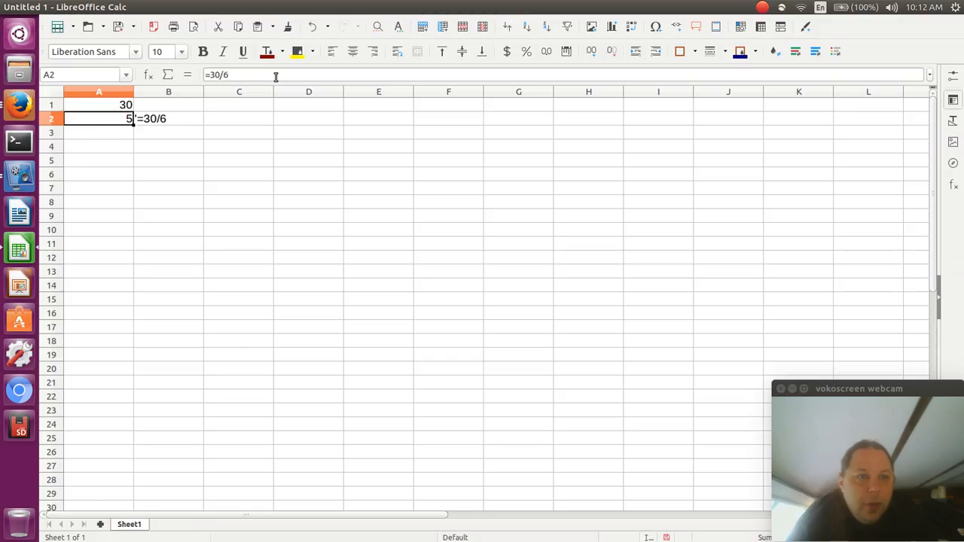
key(Up)
key(Right)
text(')
key(ctrl+v)
key(Return)
Step: Enter the formula =15+5 in cell A3 and the formula =20-15 in cell A4
key(Down)
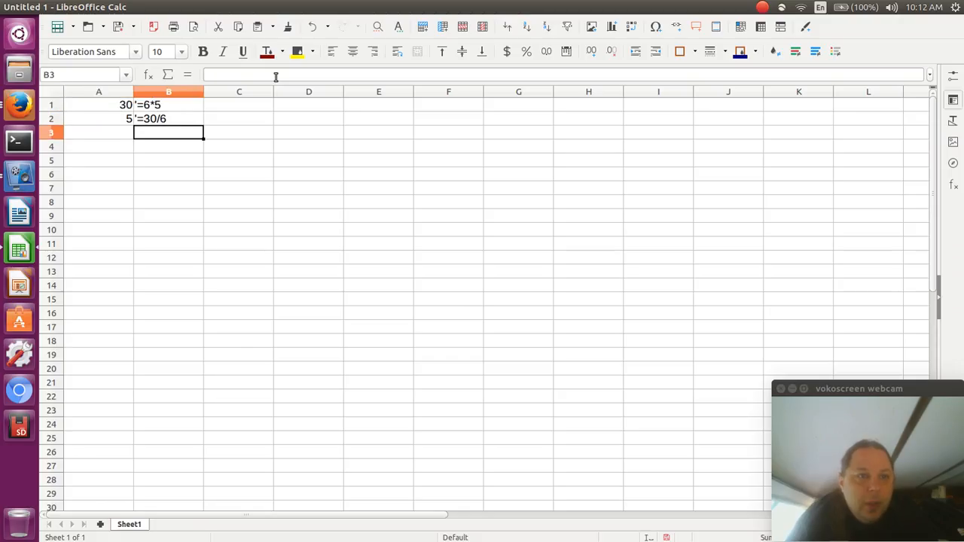
key(Left)
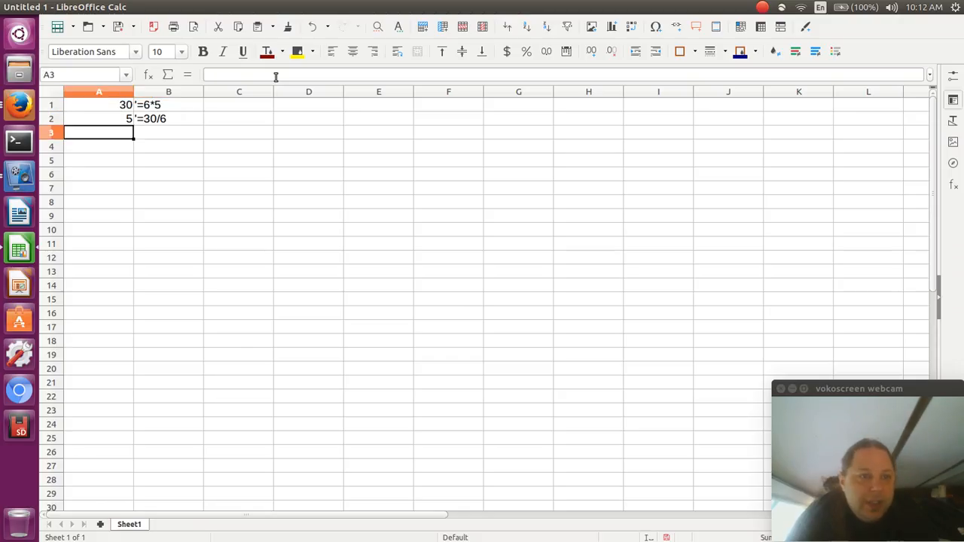
text(=)
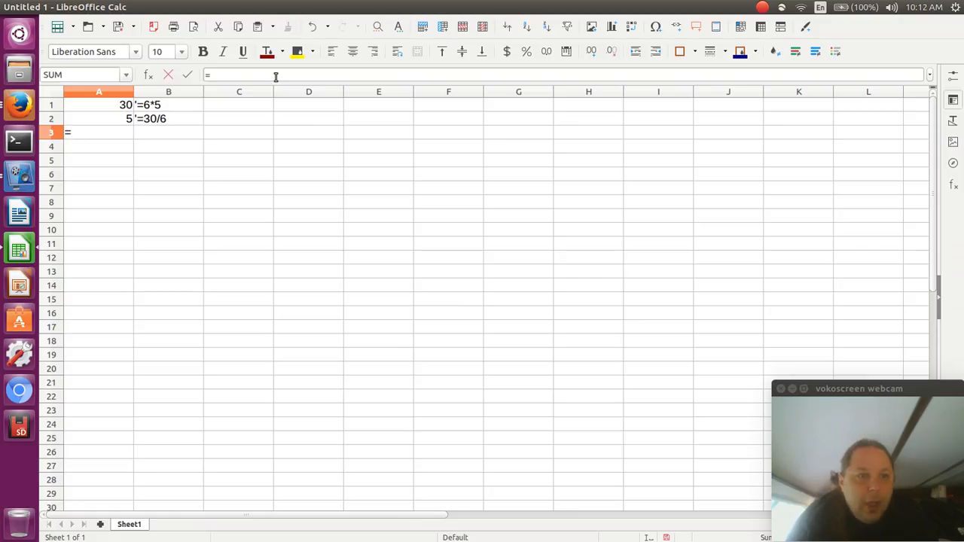
text(15+5)
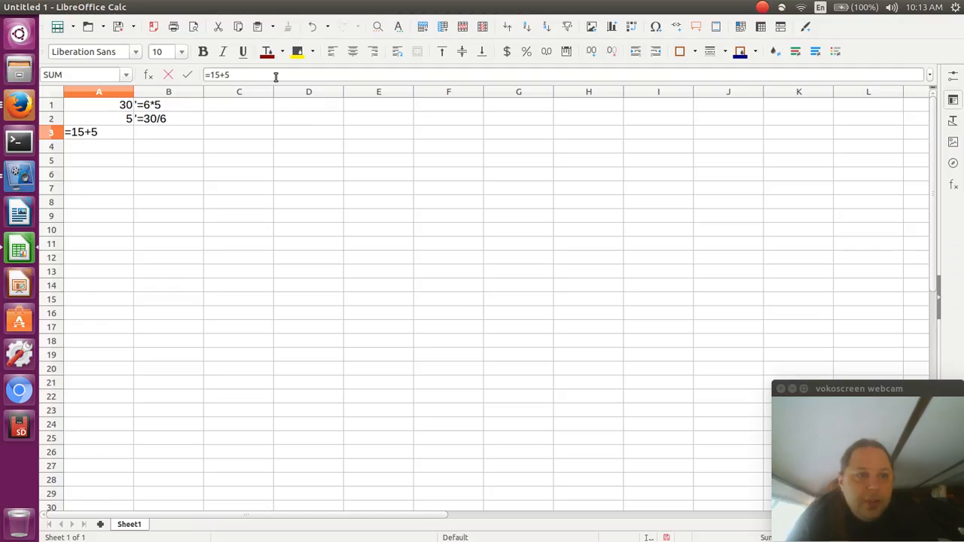
key(Return)
text(=)
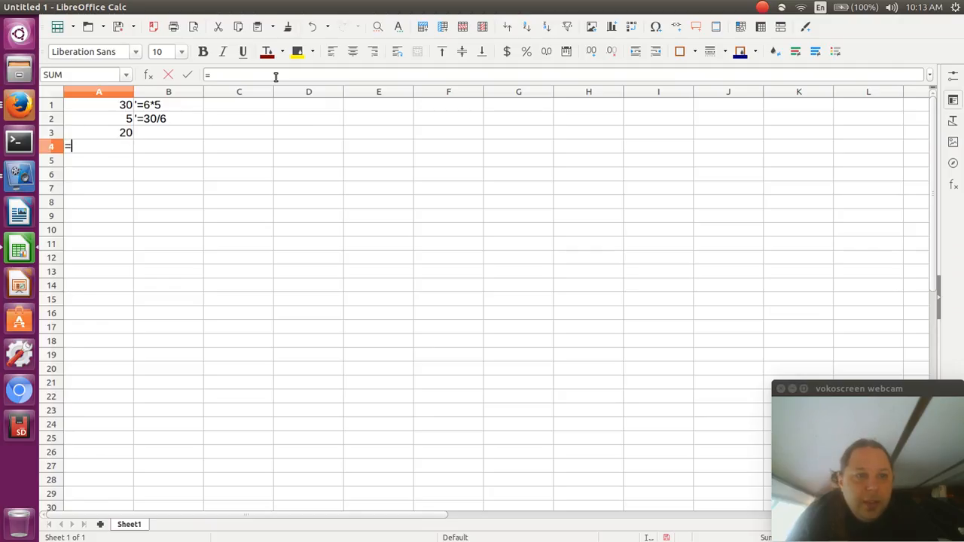
text(20-15)
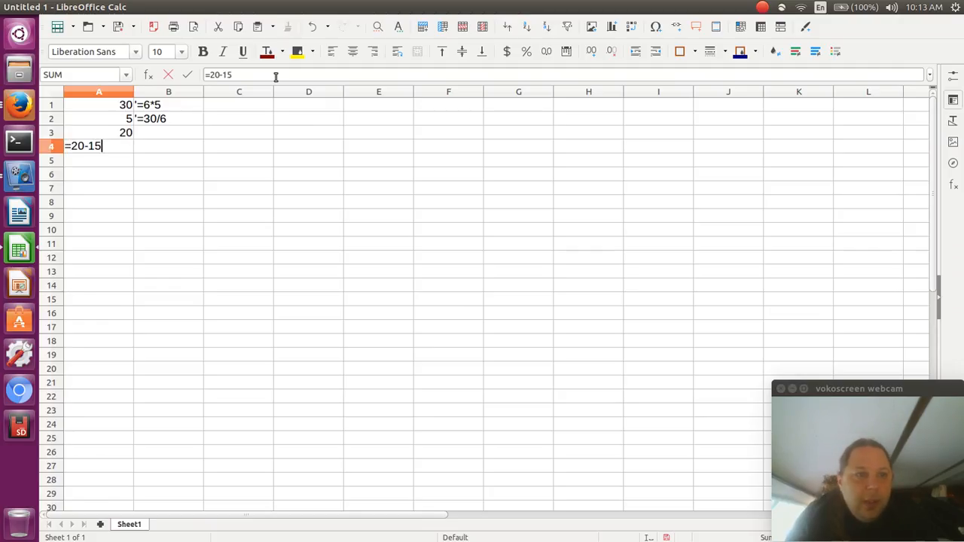
key(Return)
Step: Copy the formula from A3 into B3 as text with a leading apostrophe, '=15+5
key(Up)
key(Up)
key(shift+Down)
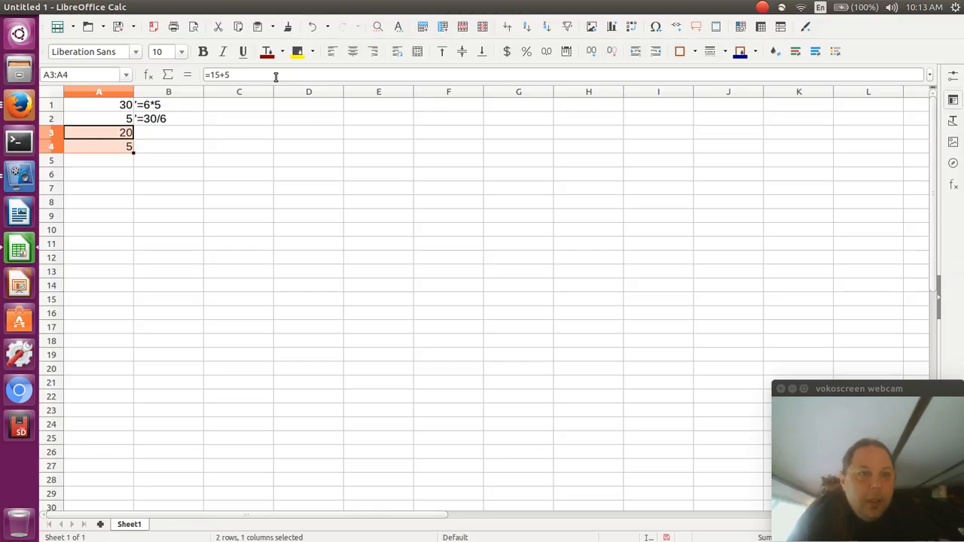
click(275, 74)
key(shift+Left)
key(shift+Left)
key(shift+Left)
key(shift+Left)
key(shift+Left)
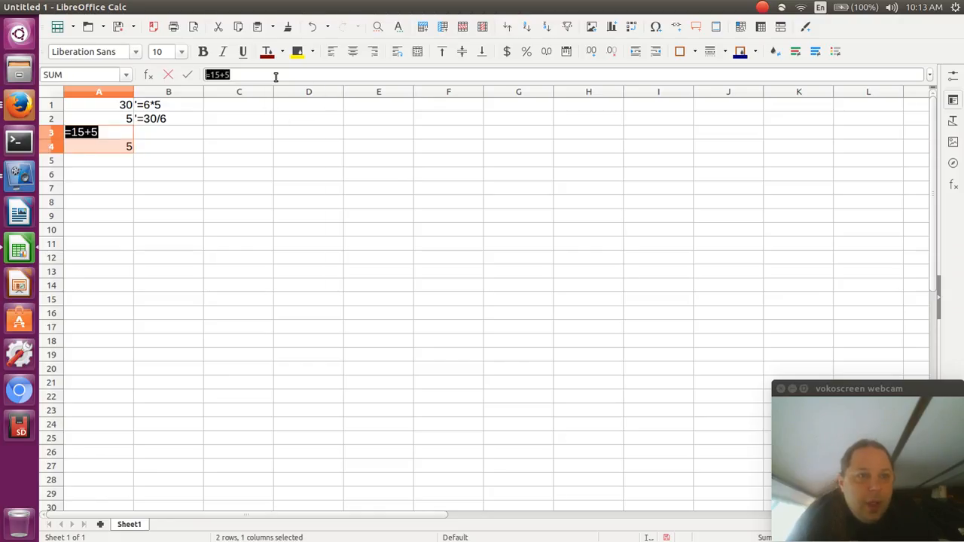
key(Return)
key(Up)
key(Right)
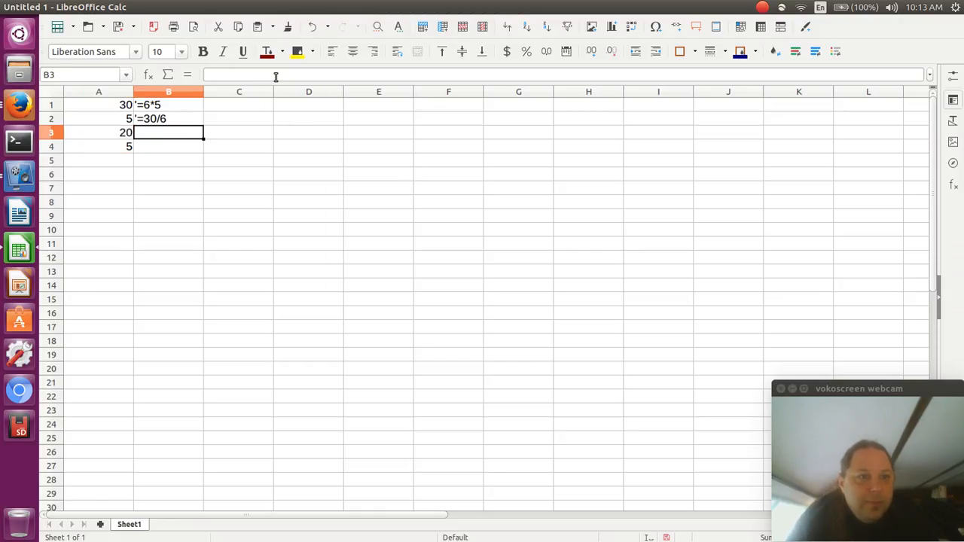
text(')
key(ctrl+v)
key(Return)
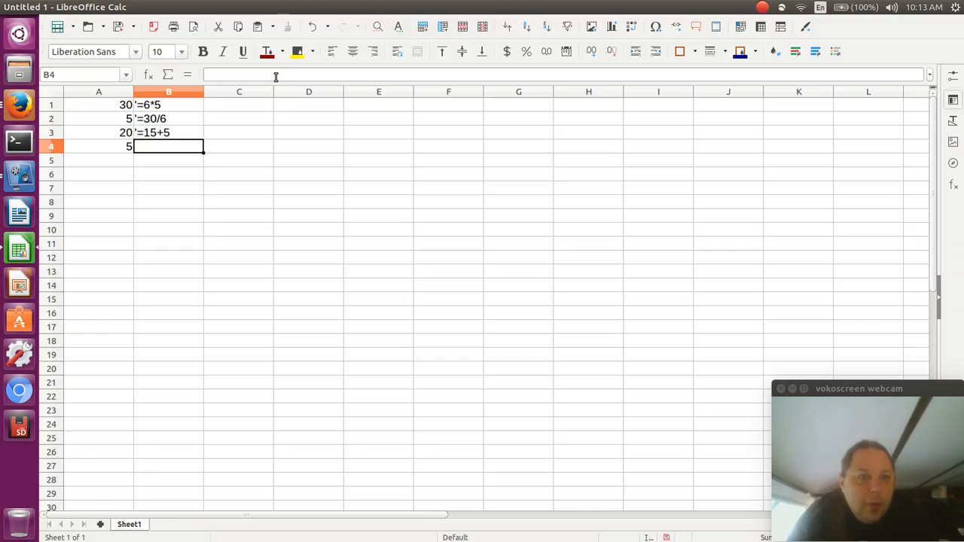
Step: Try to paste a copy of cell A4 into the content of cell B4
key(Left)
key(ctrl+c)
key(Right)
click(276, 76)
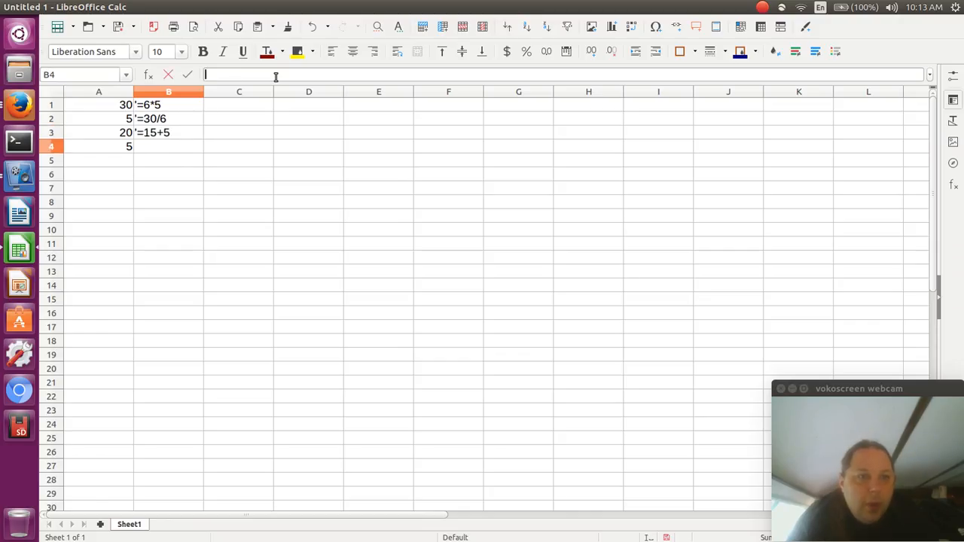
key(ctrl+v)
key(Return)
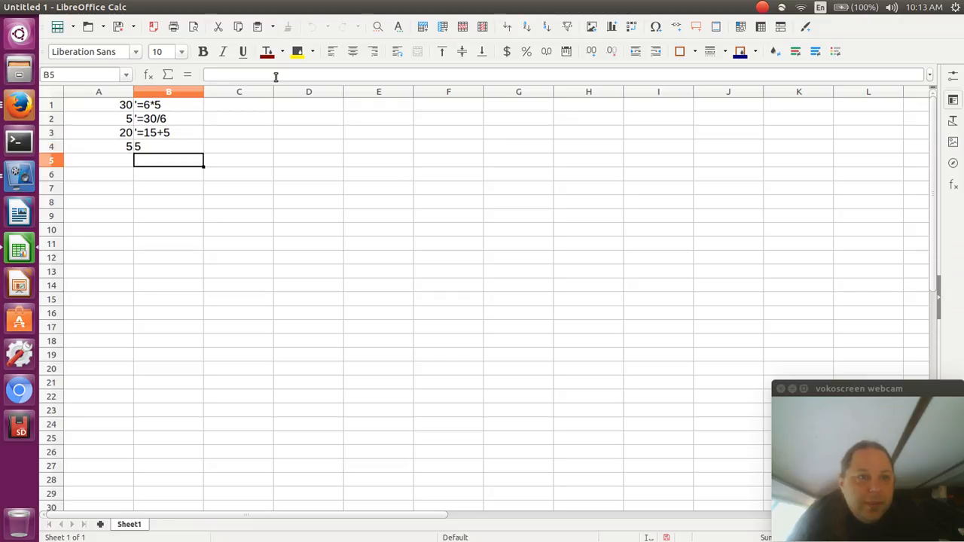
Step: Replace the content of B4 with the formula from A4 as text with a leading apostrophe, '=20-15
key(Left)
key(Up)
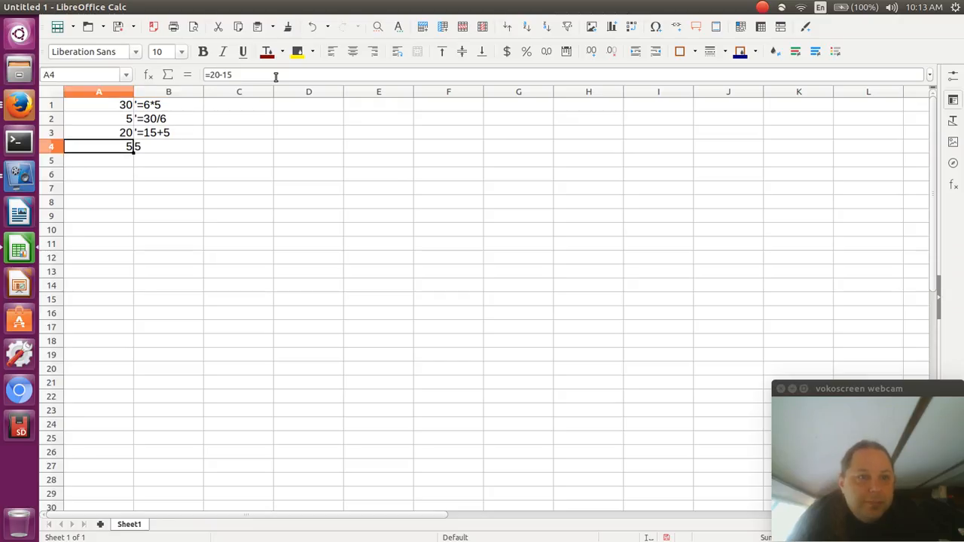
click(275, 76)
key(Escape)
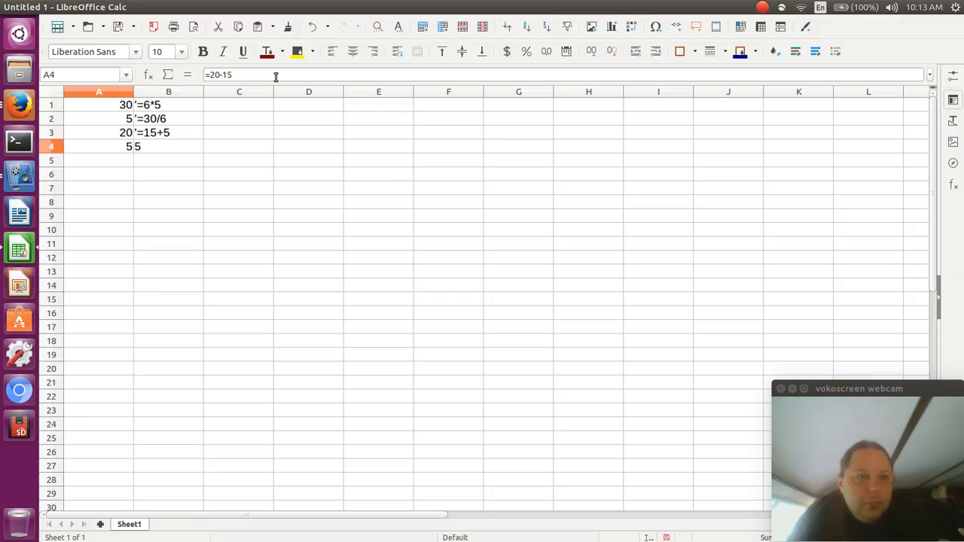
click(276, 77)
key(shift+Left)
key(shift+Left)
key(shift+Left)
key(shift+Left)
key(shift+Left)
key(shift+Left)
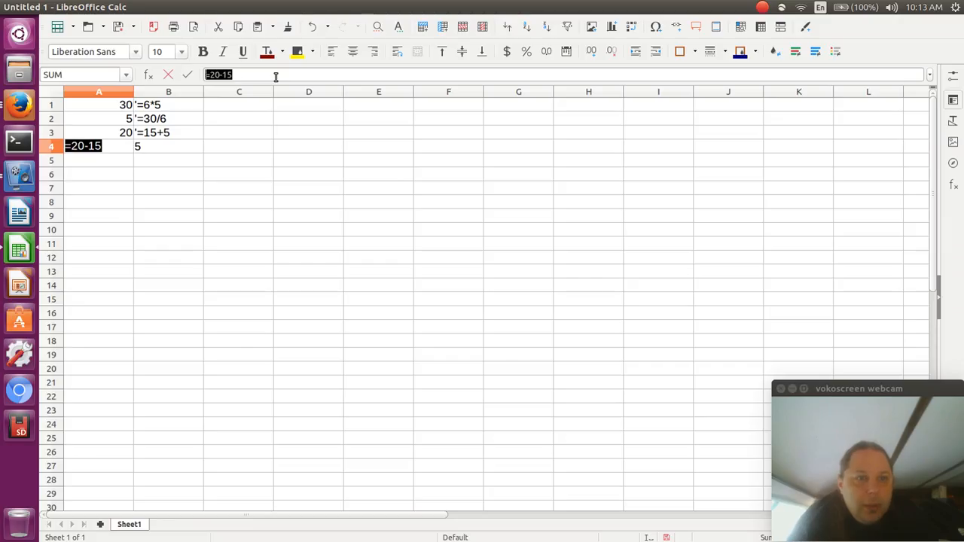
key(Return)
key(Up)
key(Right)
text(')
key(ctrl+v)
key(Return)
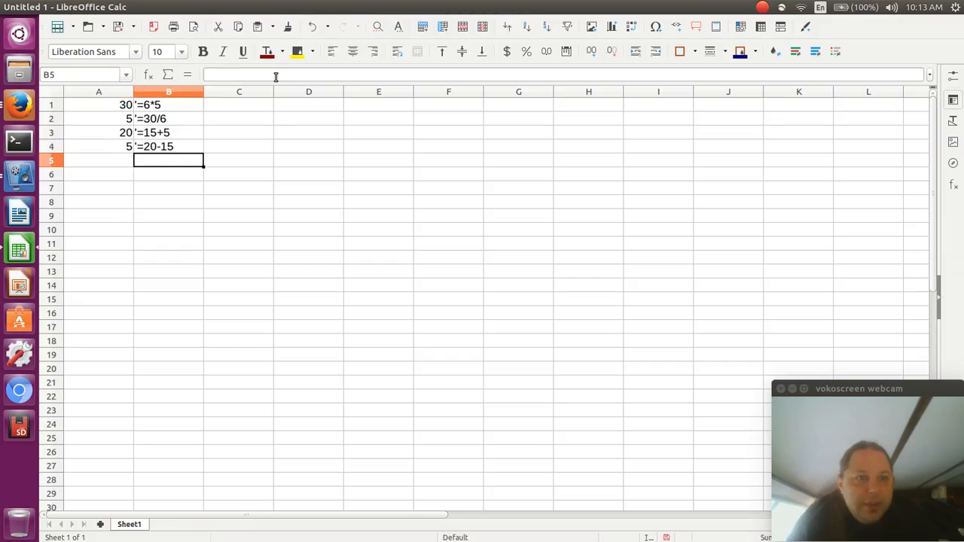
key(Up)
key(Up)
key(Up)
key(Up)
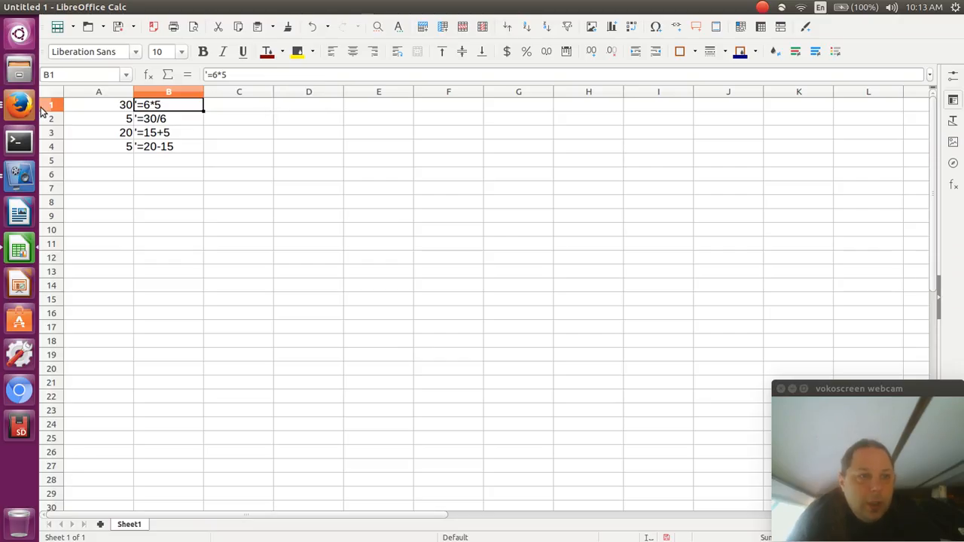
Step: Enter the exponent formula =2^3 in cell A5
click(114, 164)
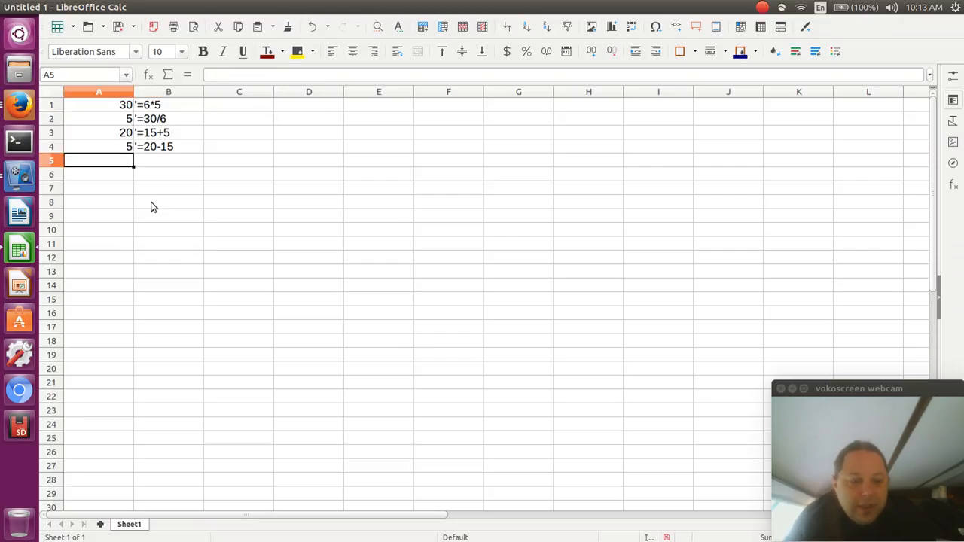
text(s)
key(BackSpace)
text(2^3)
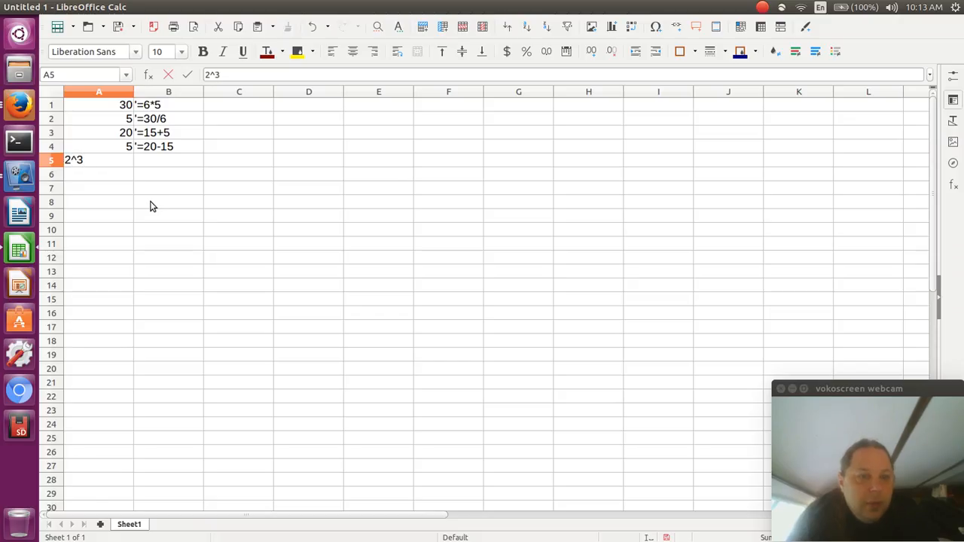
key(BackSpace)
key(BackSpace)
key(BackSpace)
text(=)
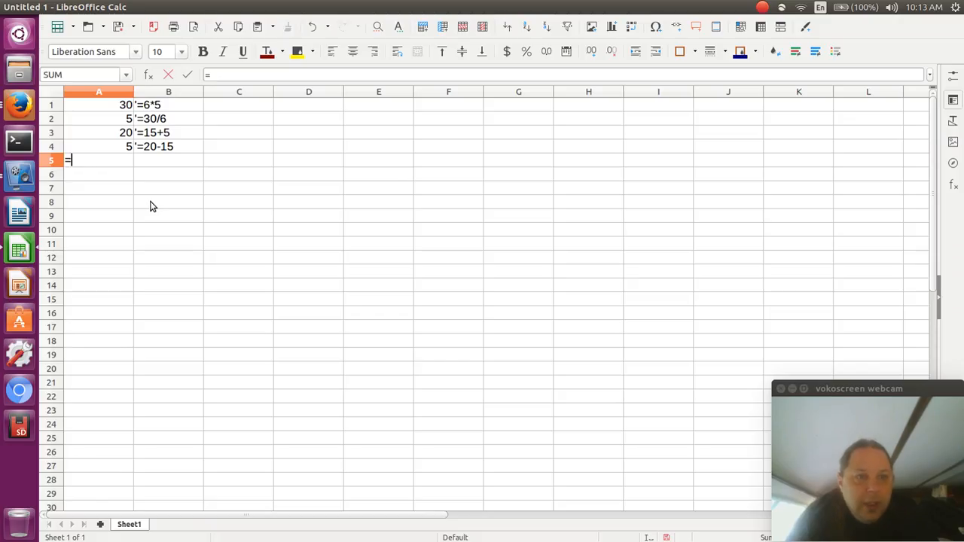
text(2^3)
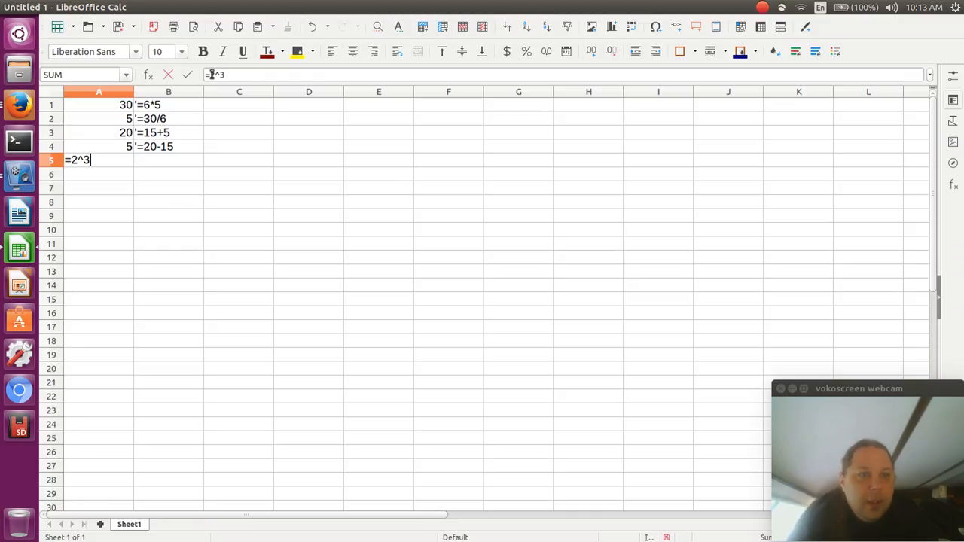
Step: Copy the formula from A5 into B5 as text with a leading apostrophe, '=2^3
drag(212, 74, 205, 74)
key(shift+Right)
key(shift+Right)
key(shift+Right)
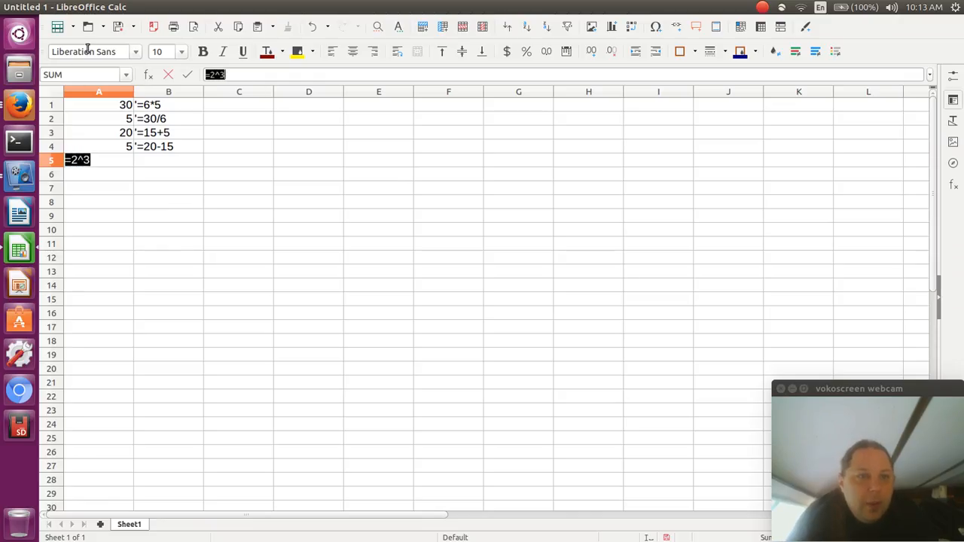
key(Return)
key(Right)
text('=2^3)
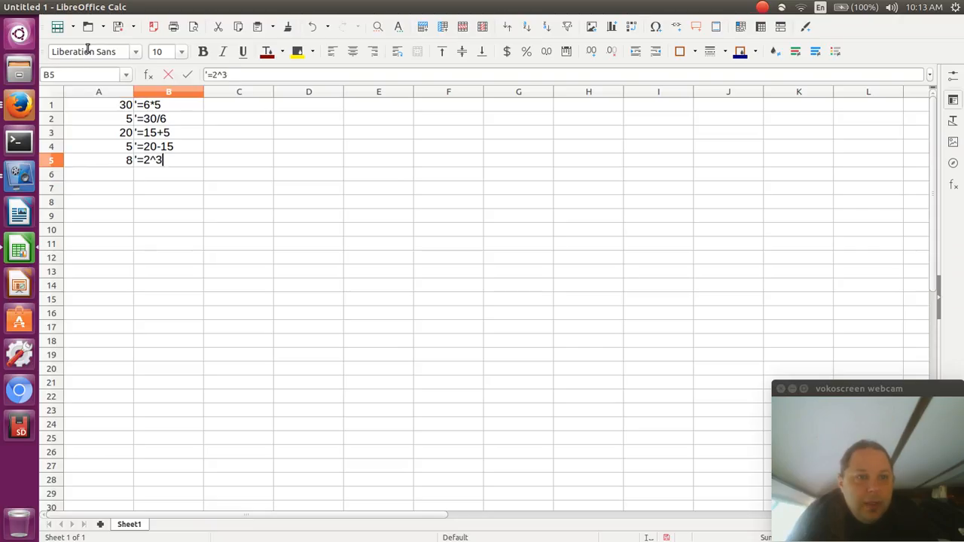
key(Return)
Step: Enter the formula =(20-15)*6 in cell A6, with the subtraction grouped in parentheses
key(Left)
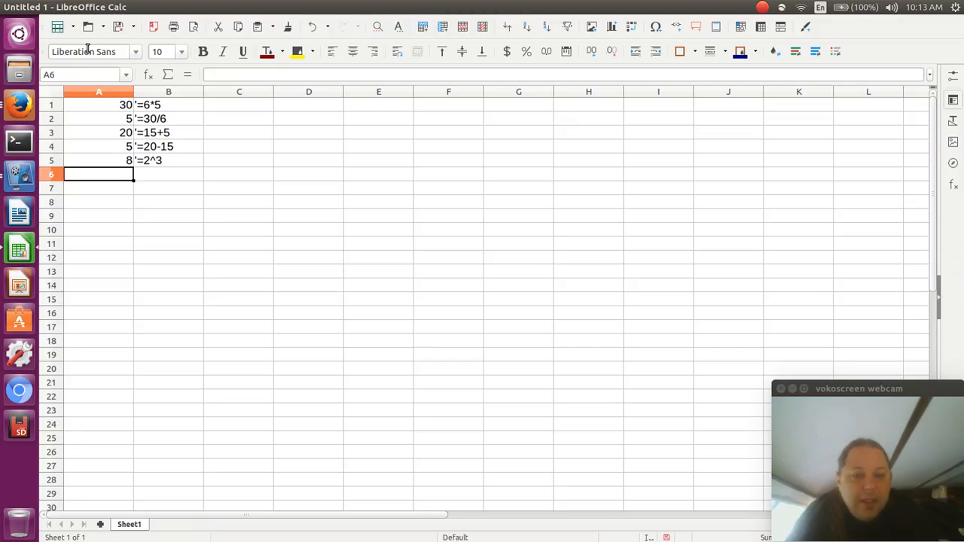
text(=)
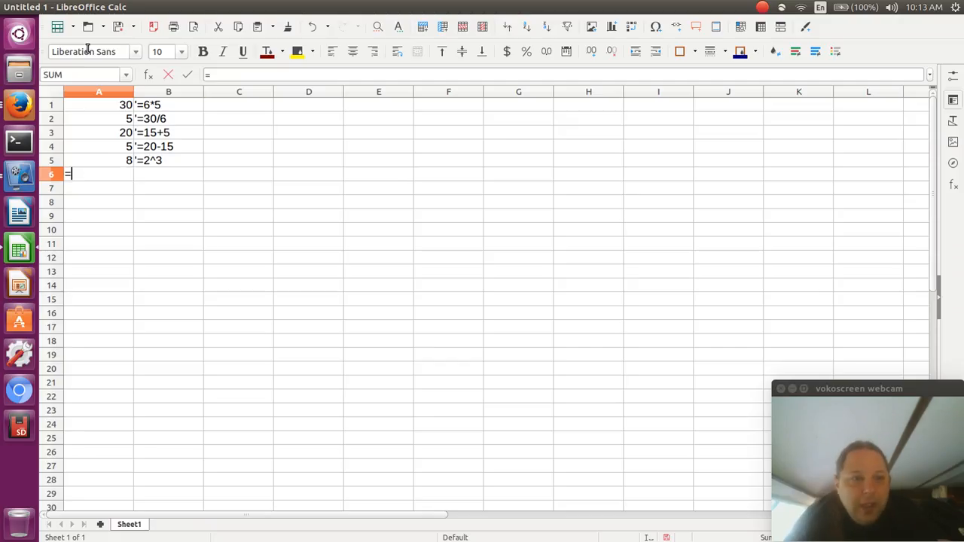
text(()
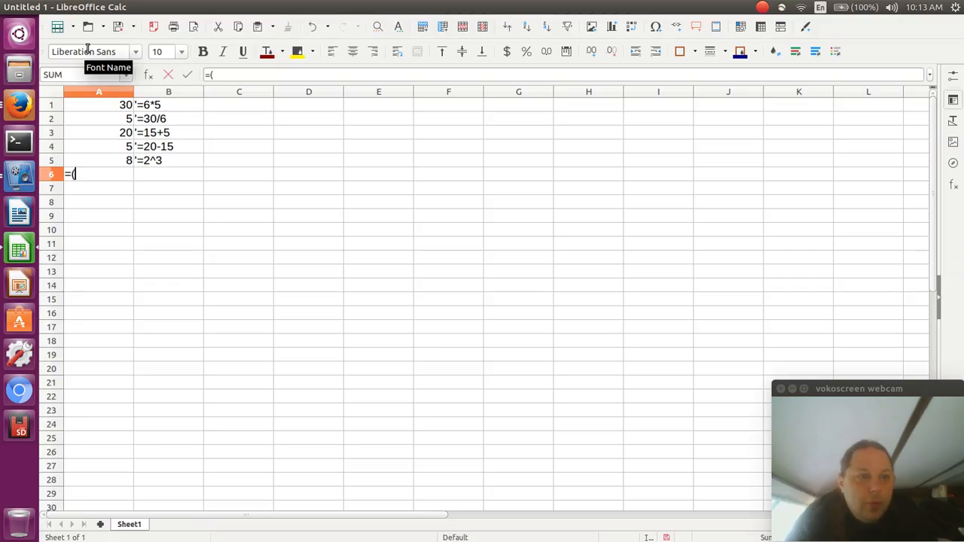
text(20)
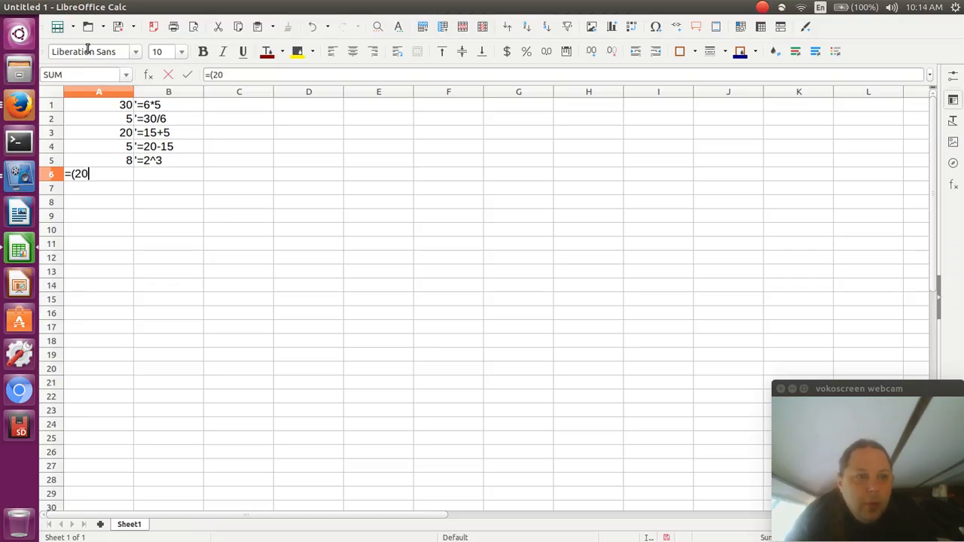
text(-15))
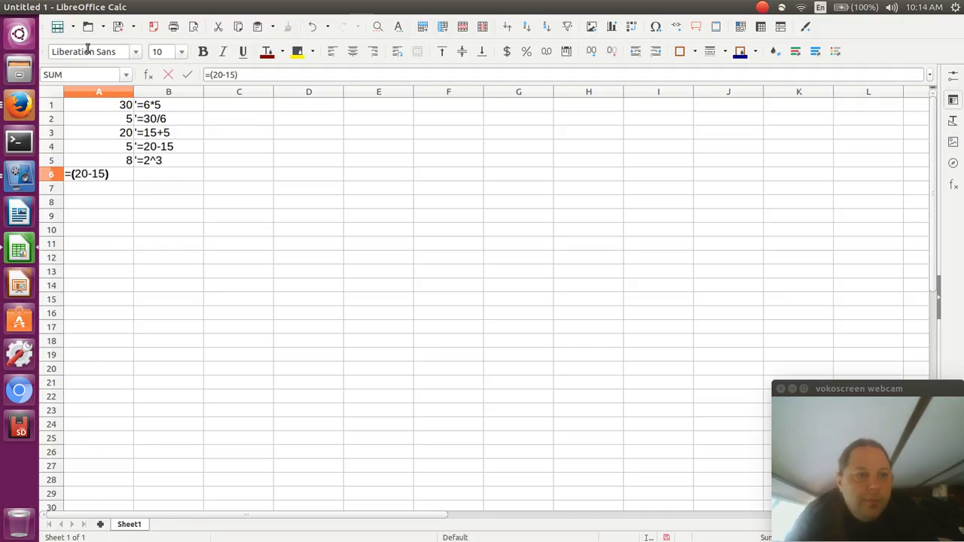
text(*6)
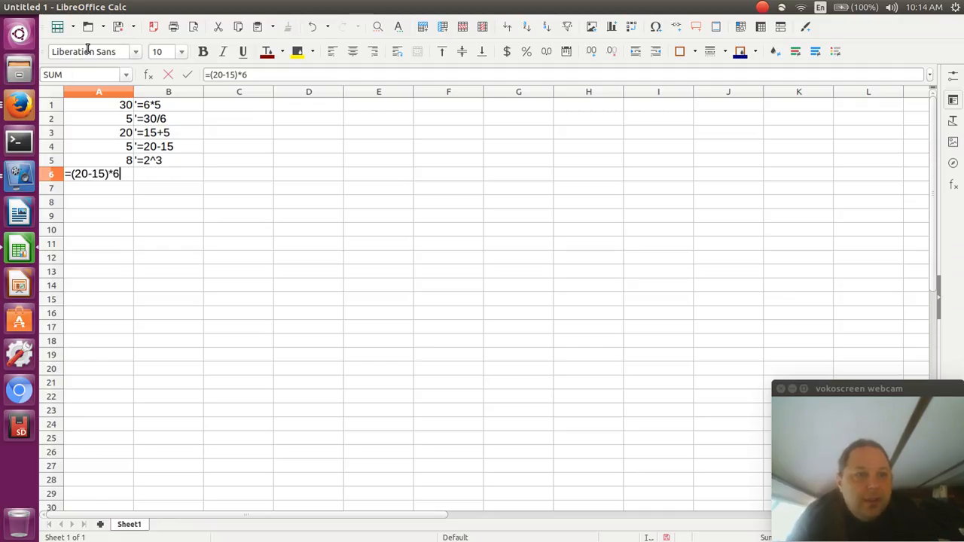
Step: Copy the formula from A6 into B6 as text with a leading apostrophe, '=(20-15)*6
drag(267, 76, 186, 66)
key(ctrl+c)
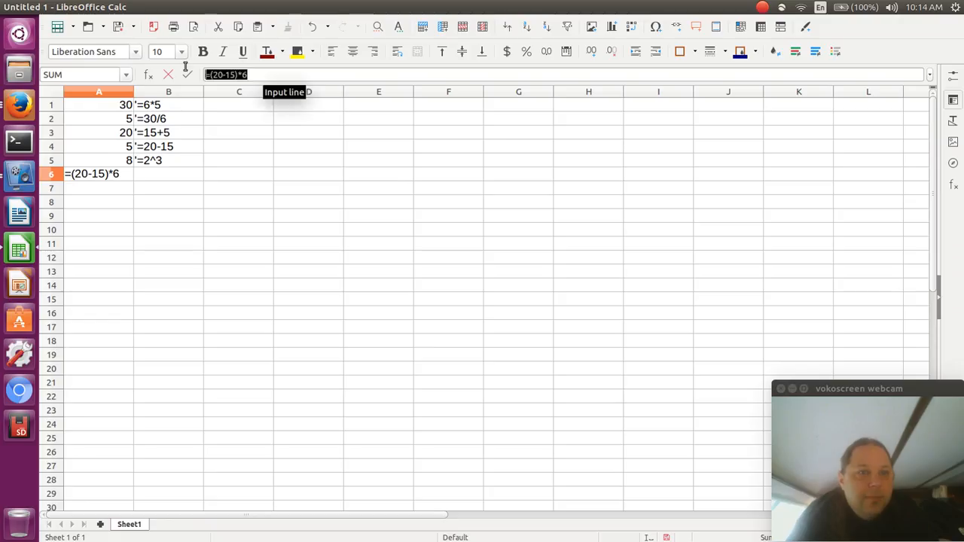
key(Return)
key(Up)
key(Right)
key(Right)
key(Left)
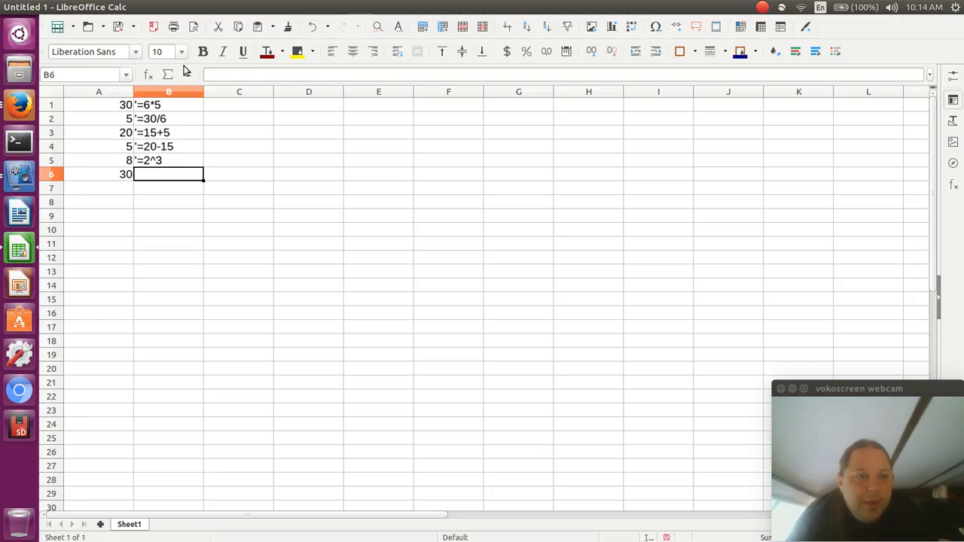
text(')
key(ctrl+v)
key(Return)
key(Down)
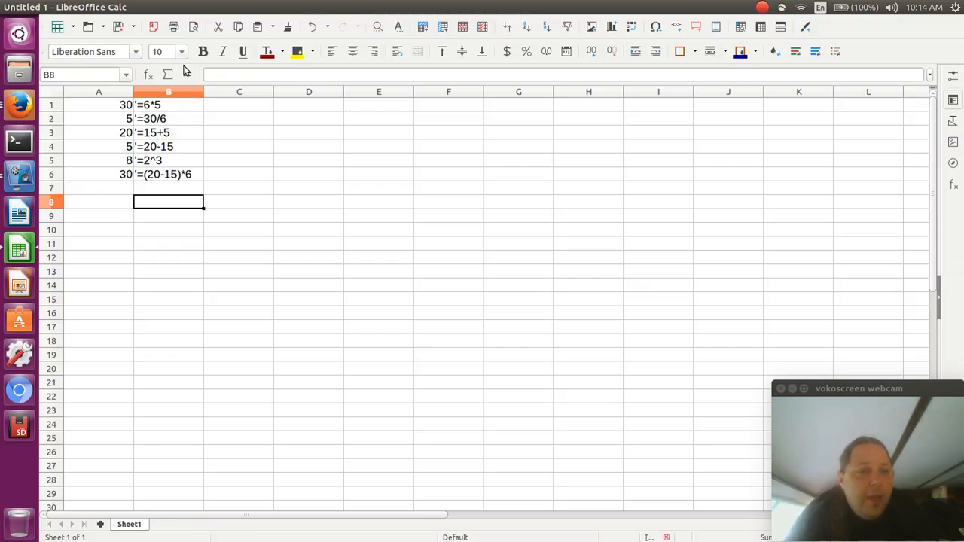
key(Up)
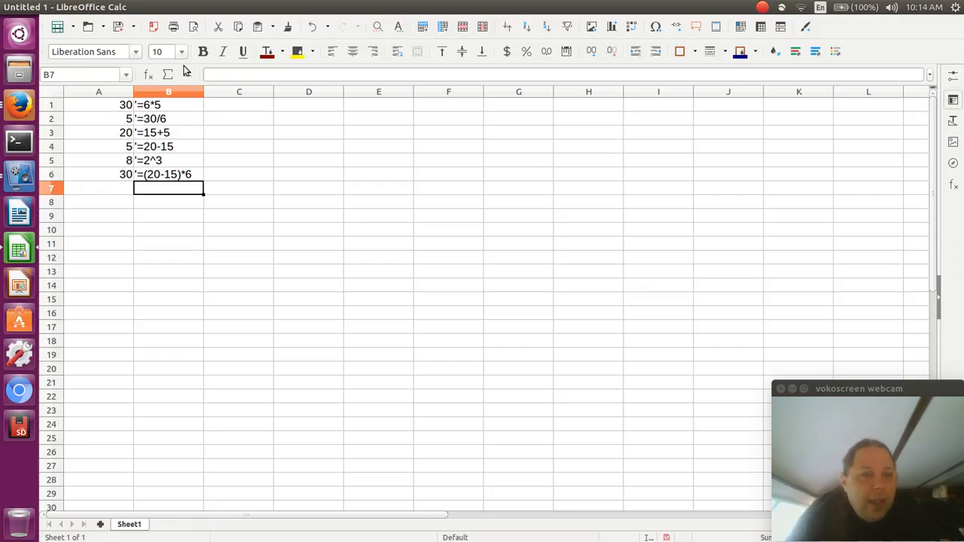
key(Up)
key(Left)
key(Right)
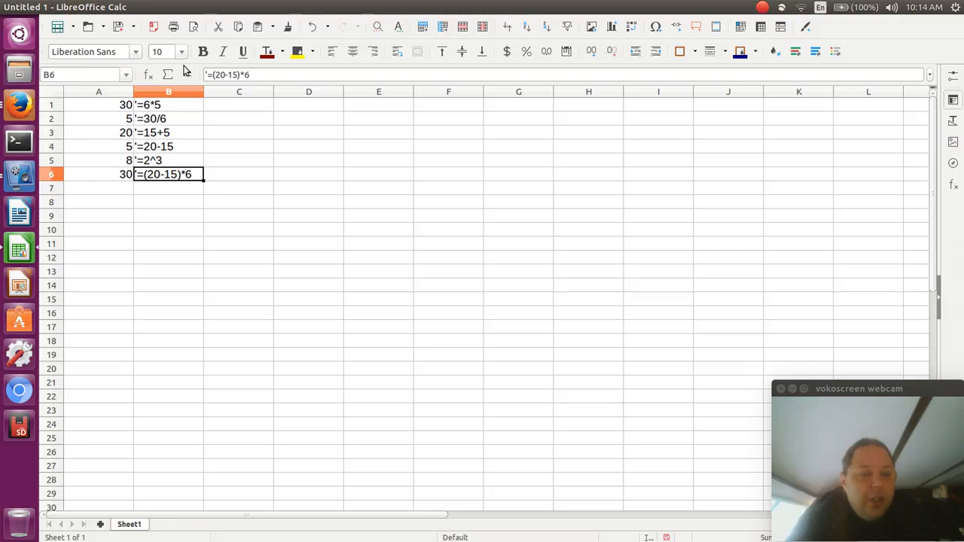
Step: Enter the values 20, 15 and 6 in cells A8, A9 and A10, leaving row 7 empty
key(Down)
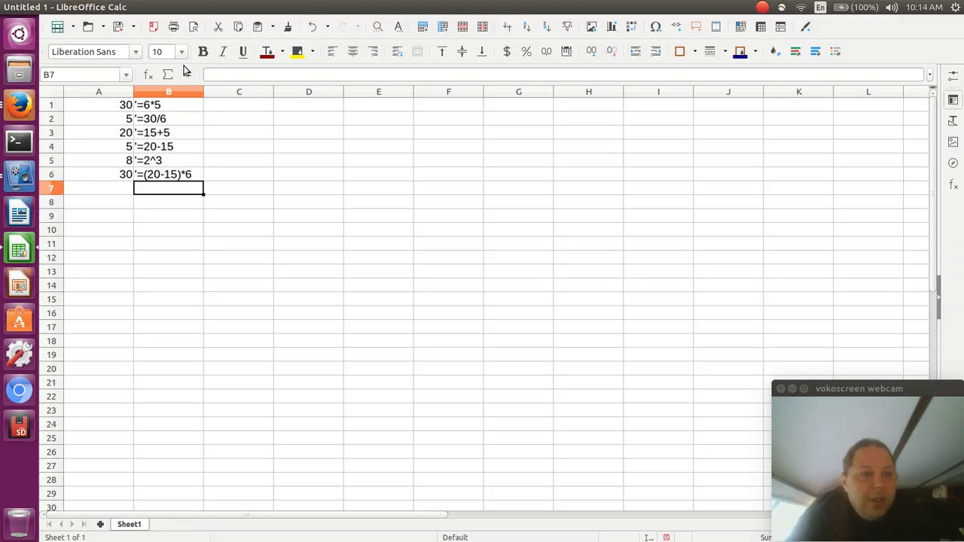
key(Down)
key(Left)
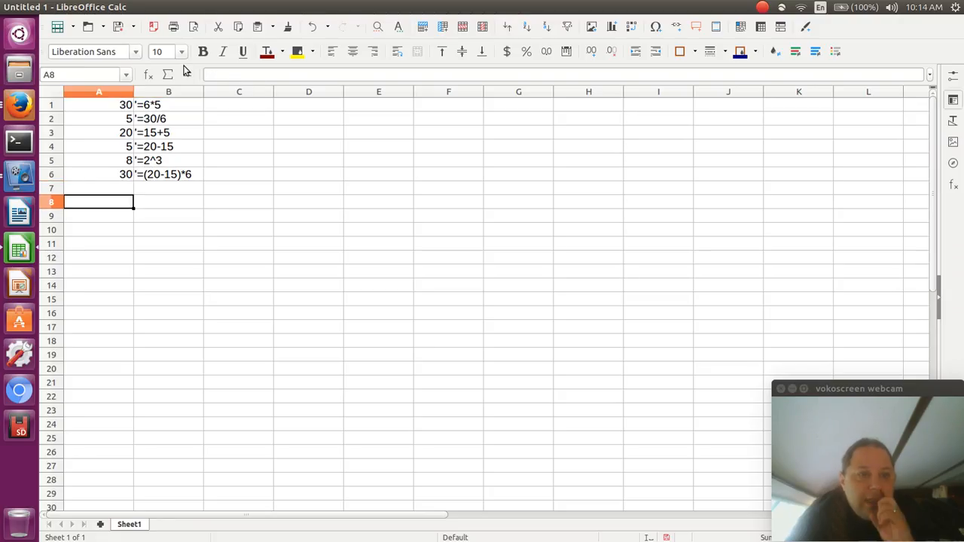
text(20)
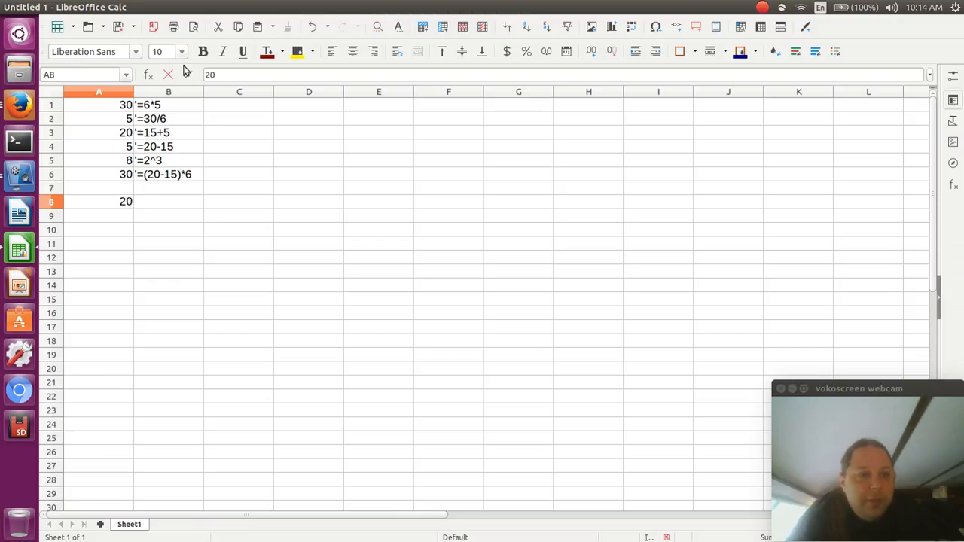
key(Return)
text(5)
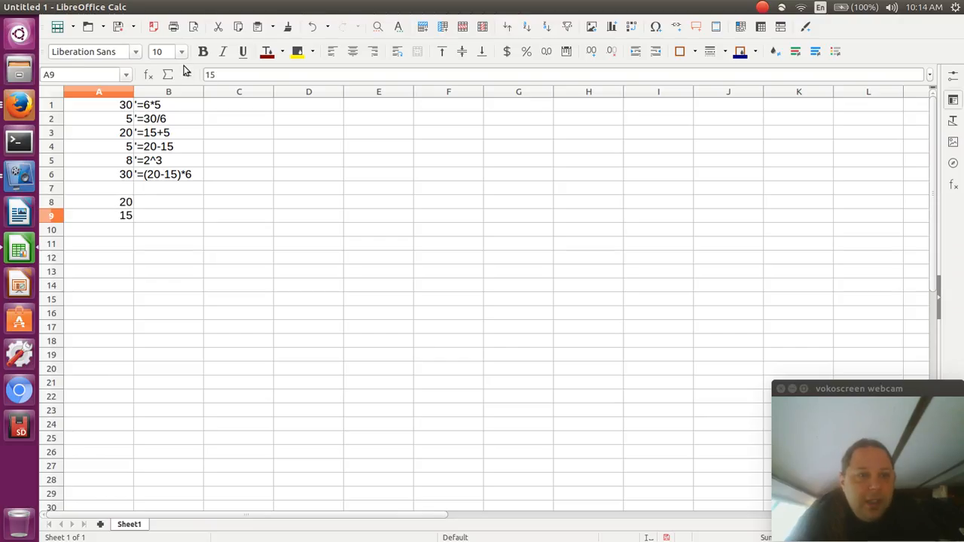
key(Return)
text(6)
key(Tab)
key(Left)
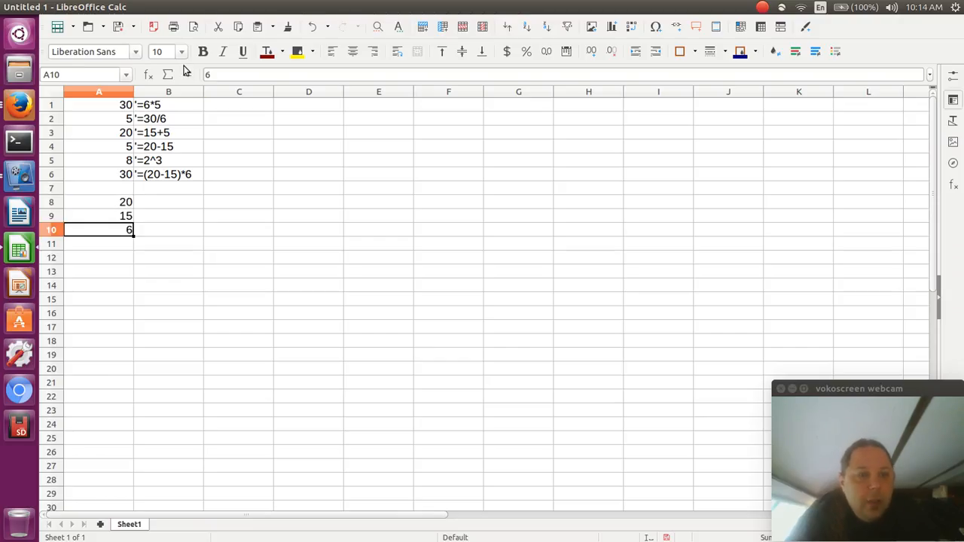
Step: Try to reuse the written-out formula by copying cell B6 into cell B10
key(Right)
key(Right)
key(Left)
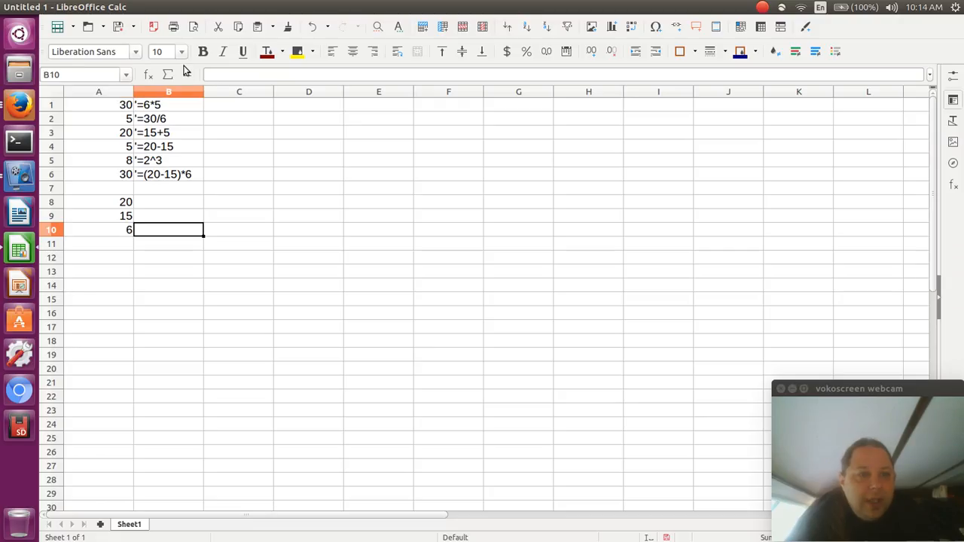
key(Up)
key(Up)
key(Up)
key(Up)
key(ctrl+c)
key(Down)
key(Down)
key(Down)
key(Down)
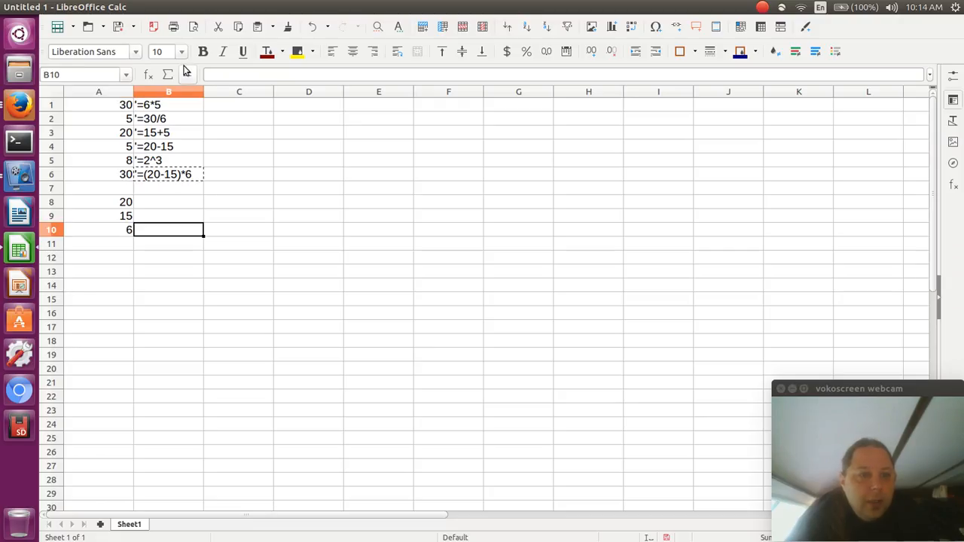
key(ctrl+v)
key(Right)
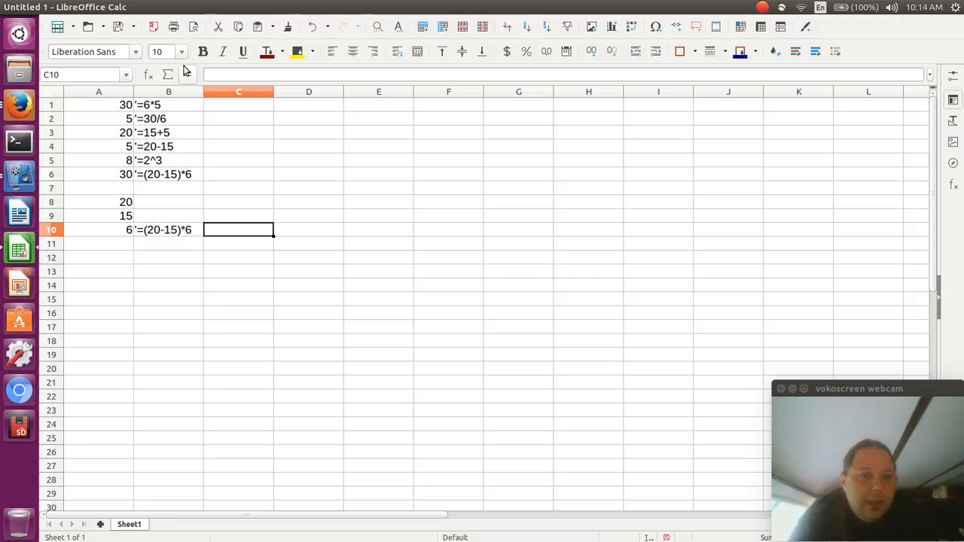
key(Left)
key(Delete)
Step: Replace the content of cell B10 with the formula =(A8-A9)*A10, using cell references for the three values
text(=)
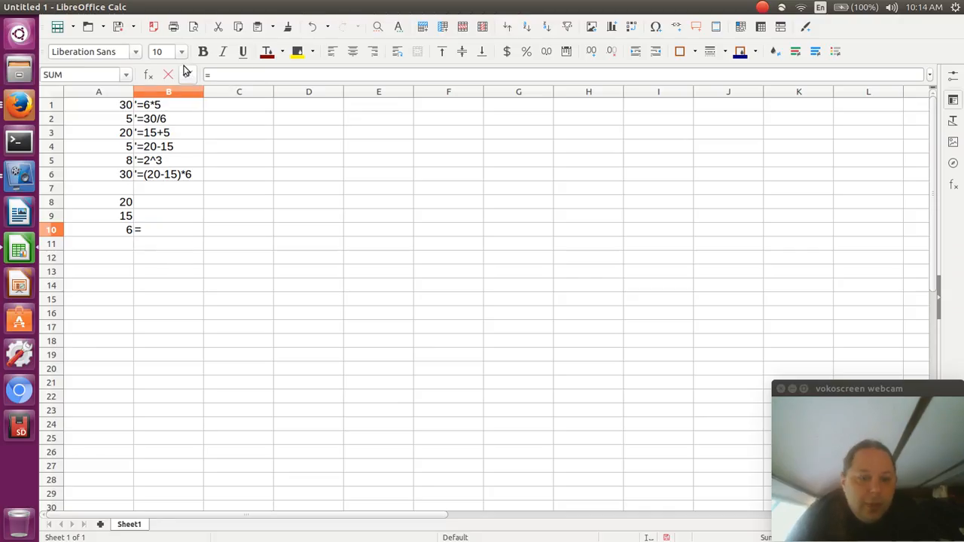
text(()
key(ctrl+shift+n)
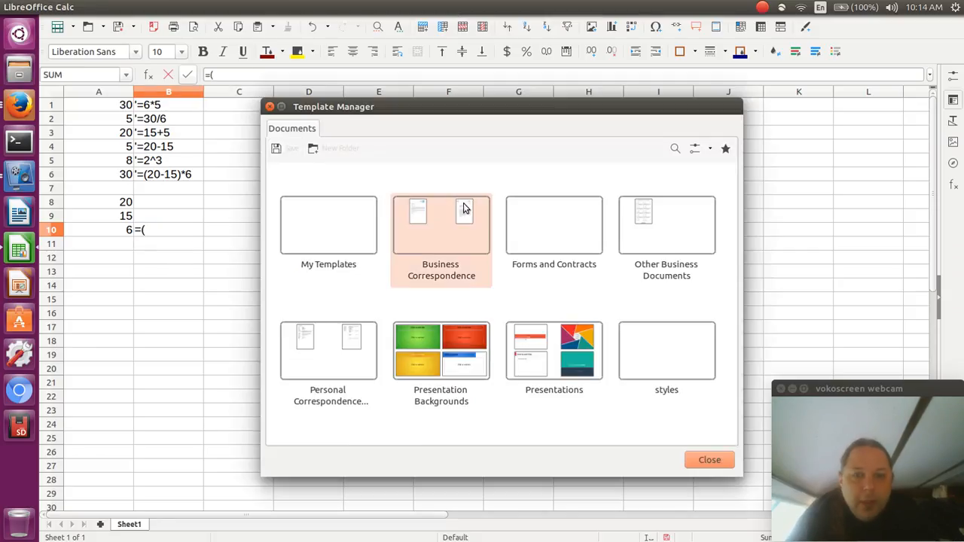
click(718, 461)
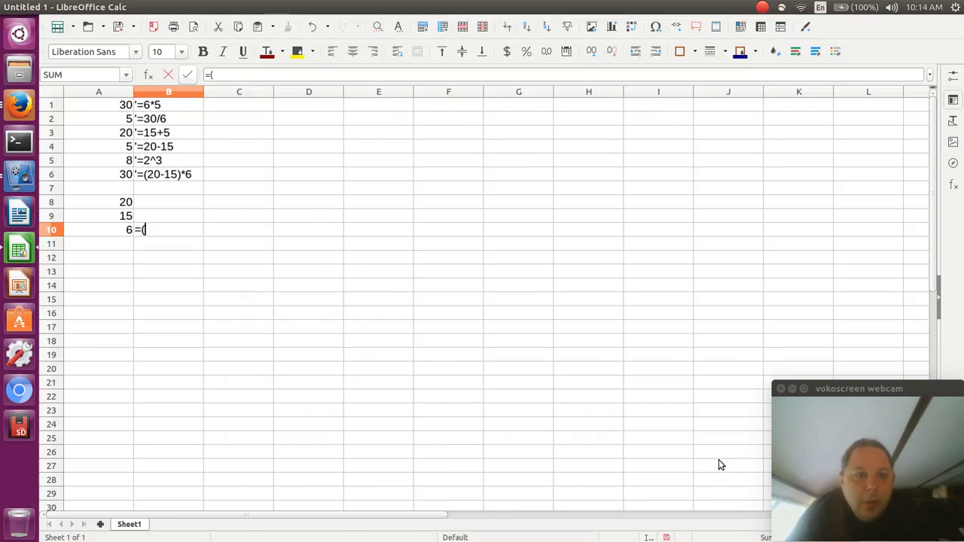
click(106, 208)
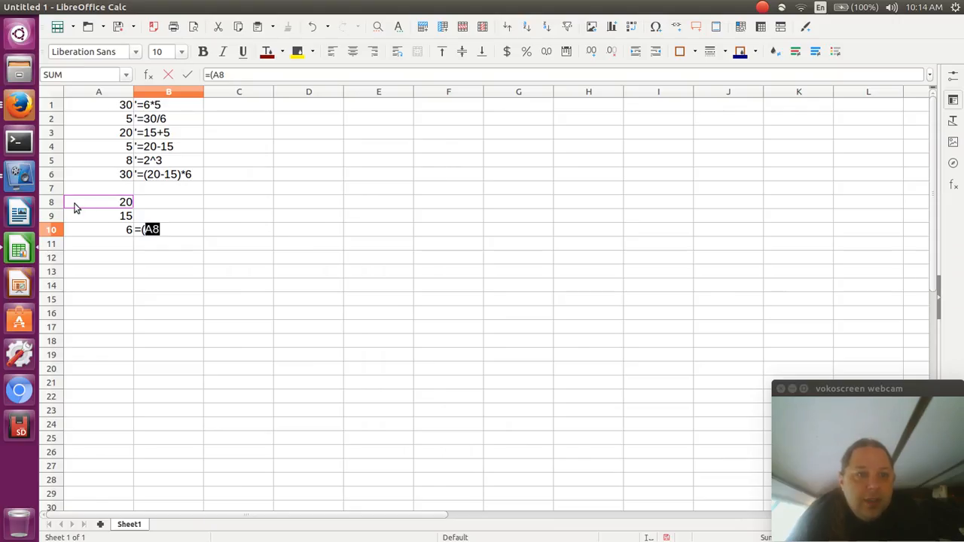
click(252, 74)
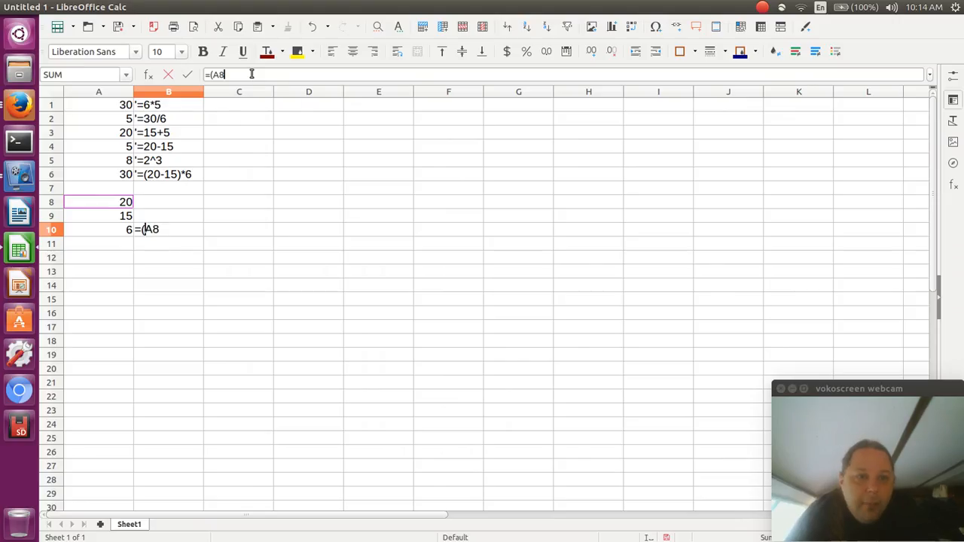
text(-a9)
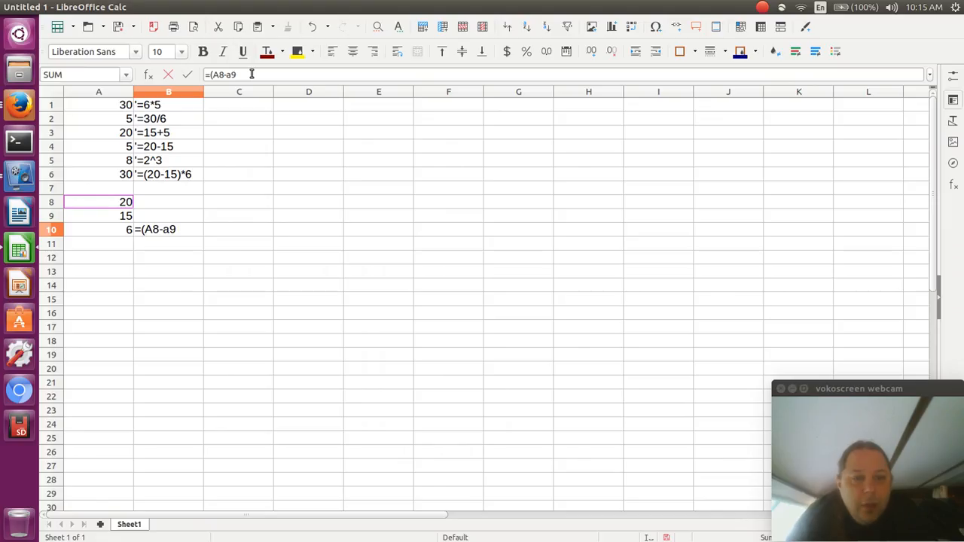
text())
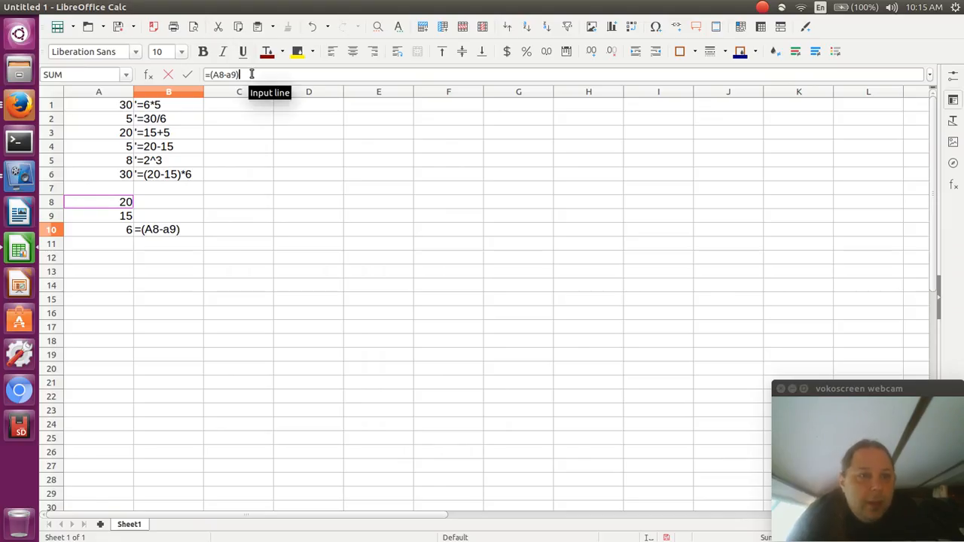
text(*)
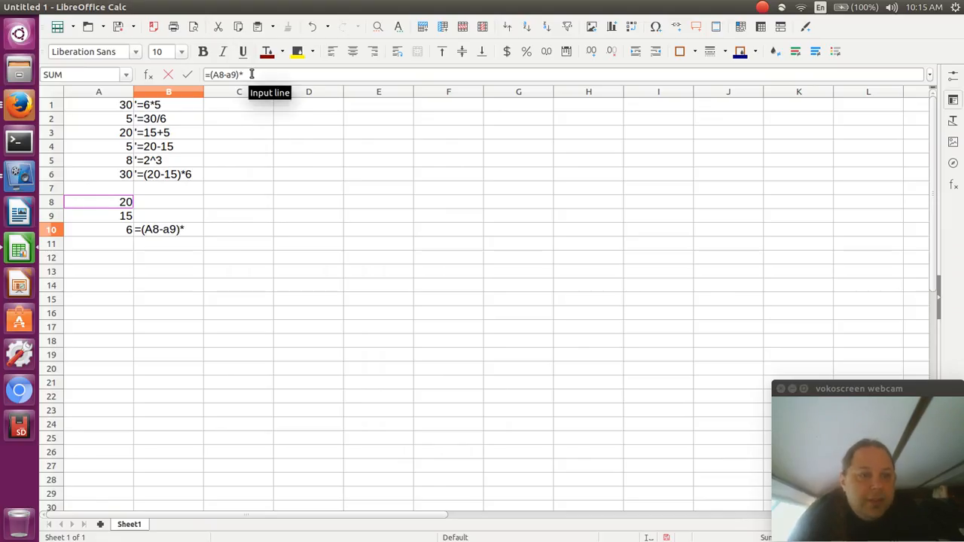
click(119, 233)
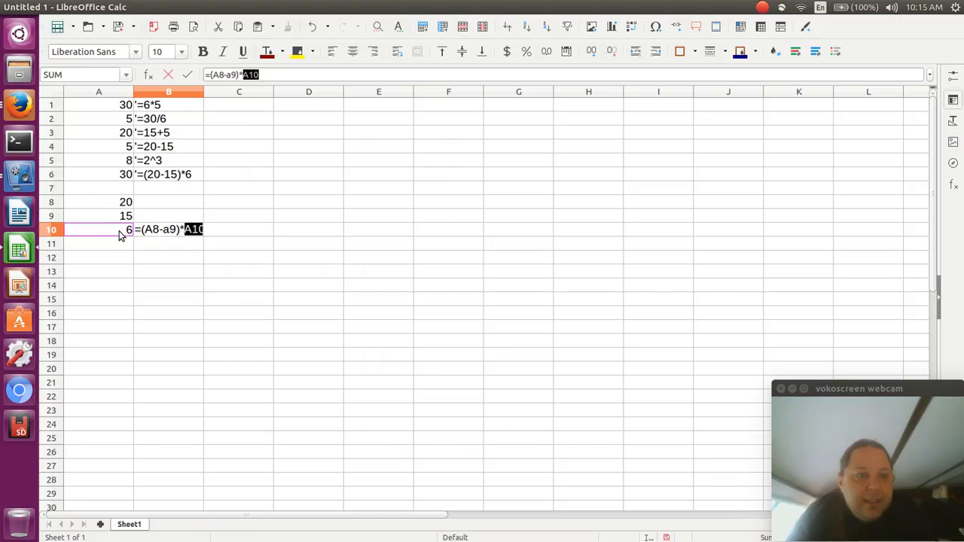
key(Return)
Step: Copy the formula from B10 into B11 as text with a leading apostrophe, '=(A8-A9)*A10
key(Up)
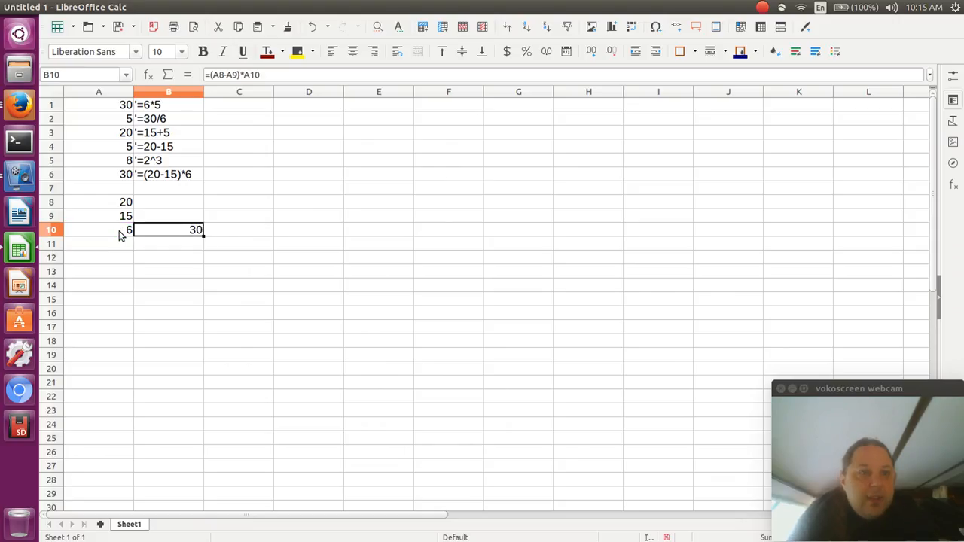
drag(281, 77, 187, 75)
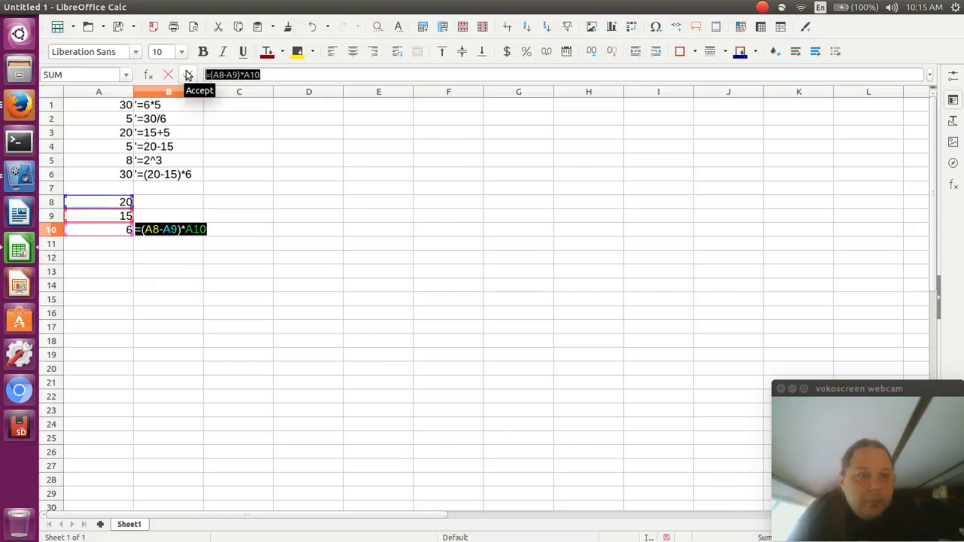
key(ctrl+c)
key(Return)
text(')
key(ctrl+v)
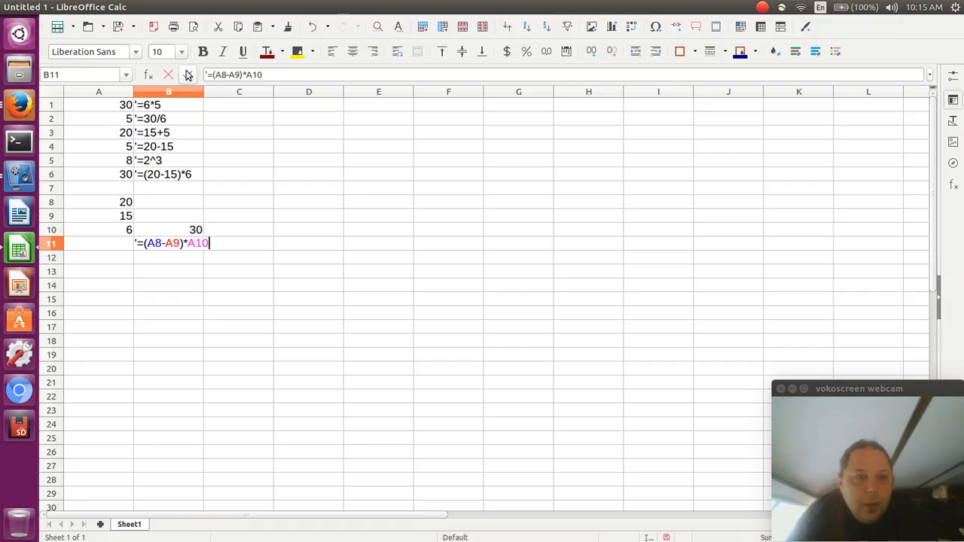
key(Return)
Step: Change the value in cell A8 to 10 to test the cell-reference formula
key(Up)
key(Up)
key(Left)
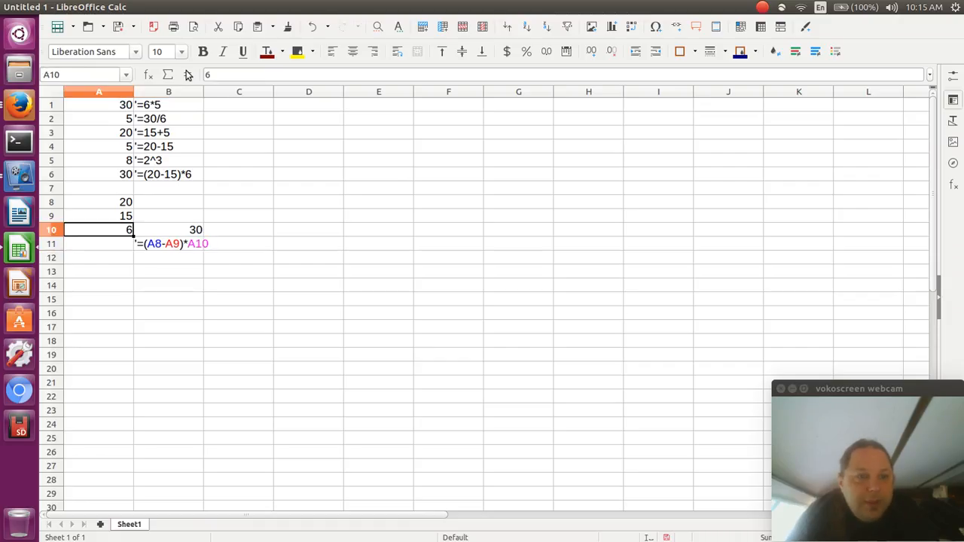
key(Right)
key(Left)
key(Up)
key(Up)
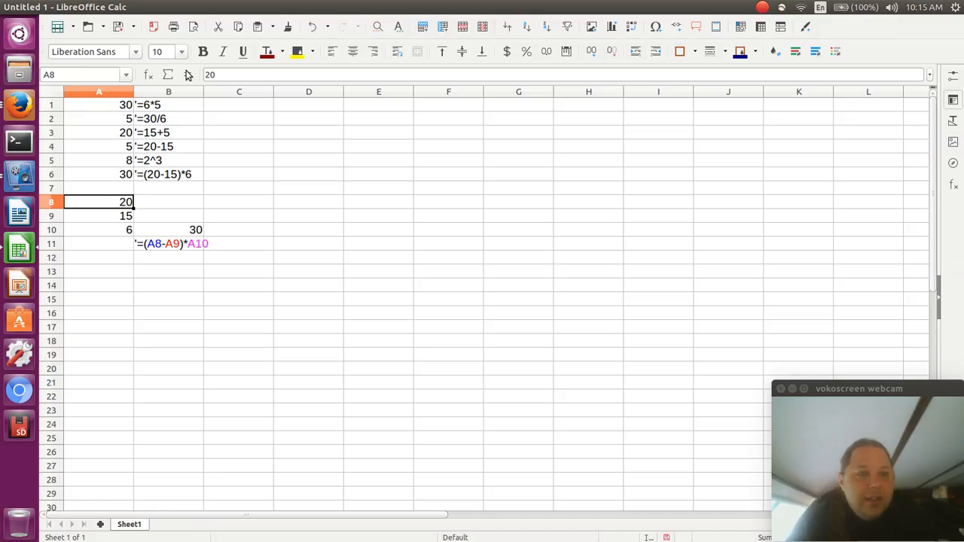
text(10)
key(Return)
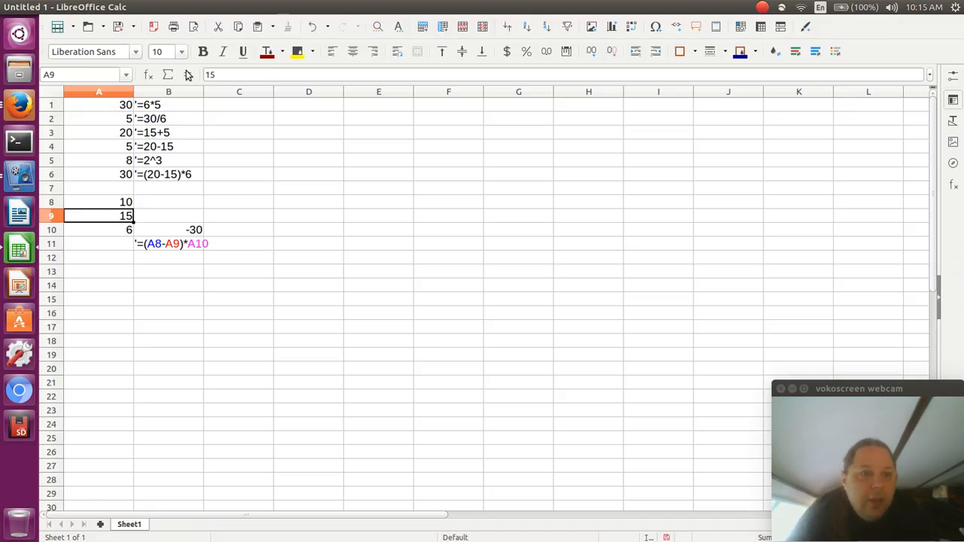
Step: Move the formula and its written-out text from B10:B11 down one row to B11:B12
key(Right)
key(Down)
key(shift+Down)
key(ctrl+x)
key(Down)
key(ctrl+v)
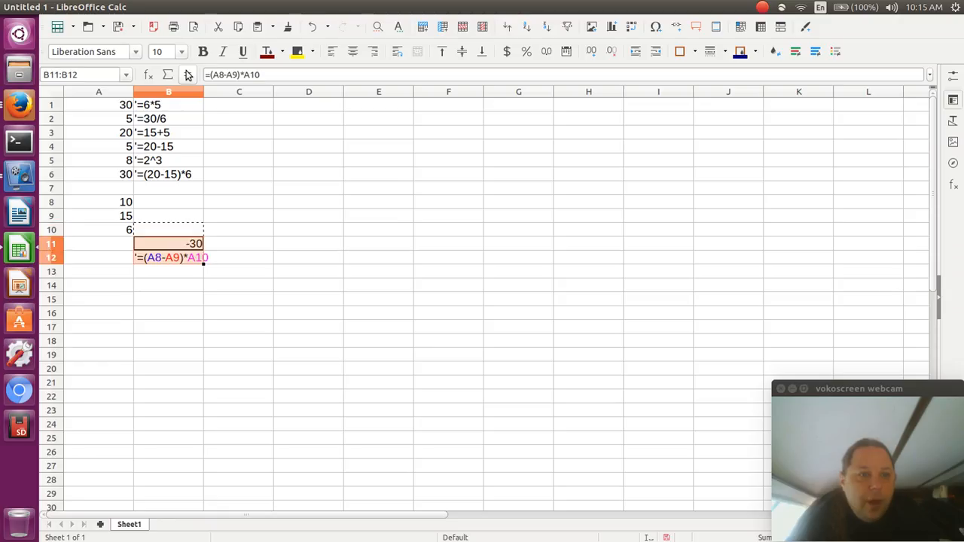
key(Up)
key(Left)
key(Up)
key(Up)
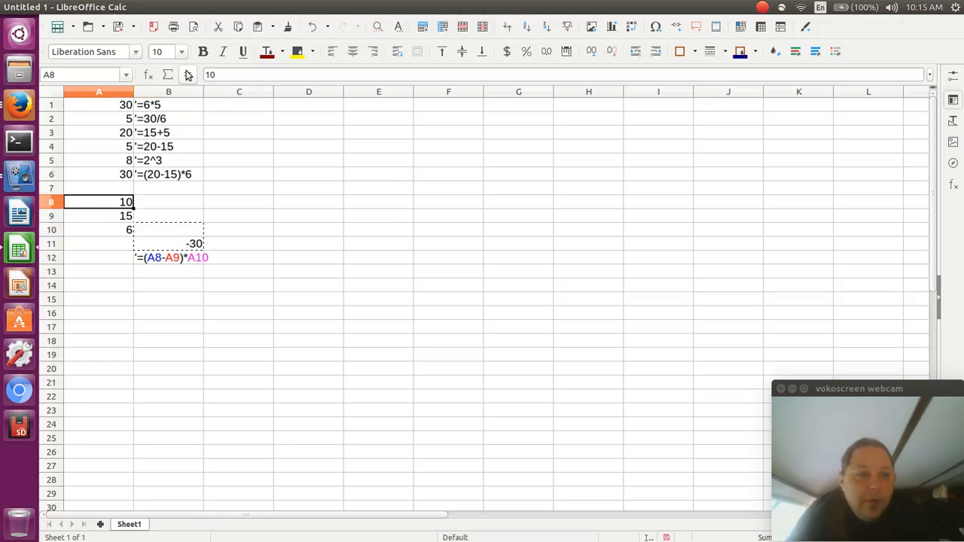
key(Escape)
Step: Widen column B slightly so the written-out formula in B12 fits inside its cell
key(Right)
key(Down)
key(Down)
key(Down)
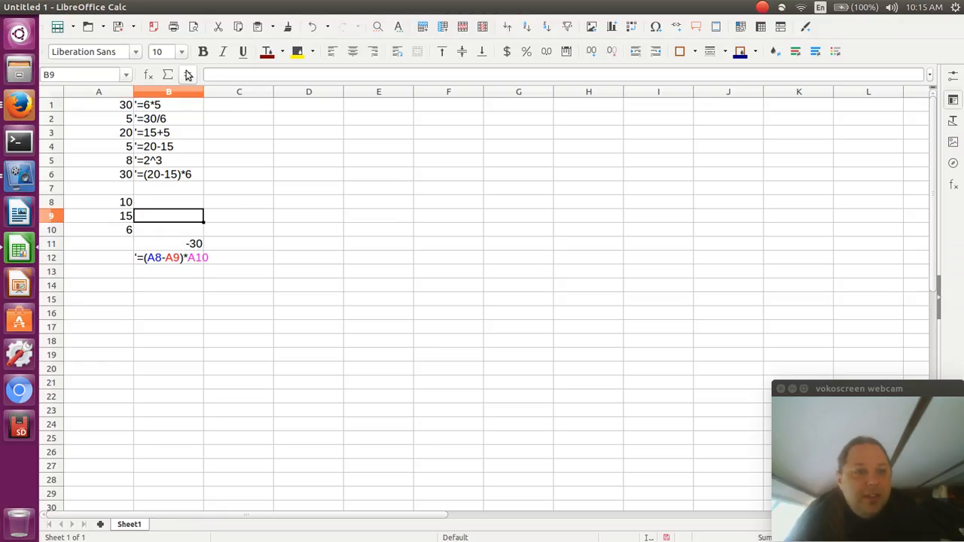
key(Down)
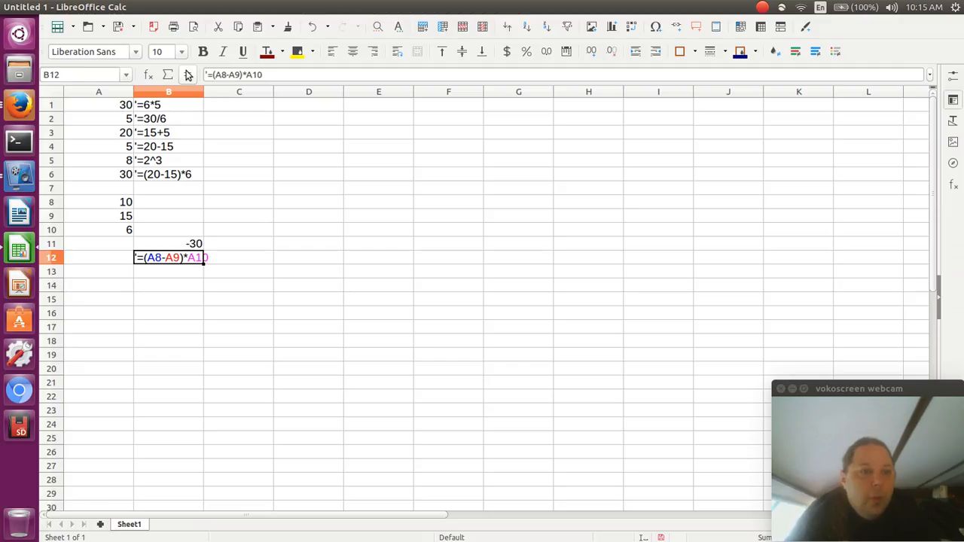
click(202, 92)
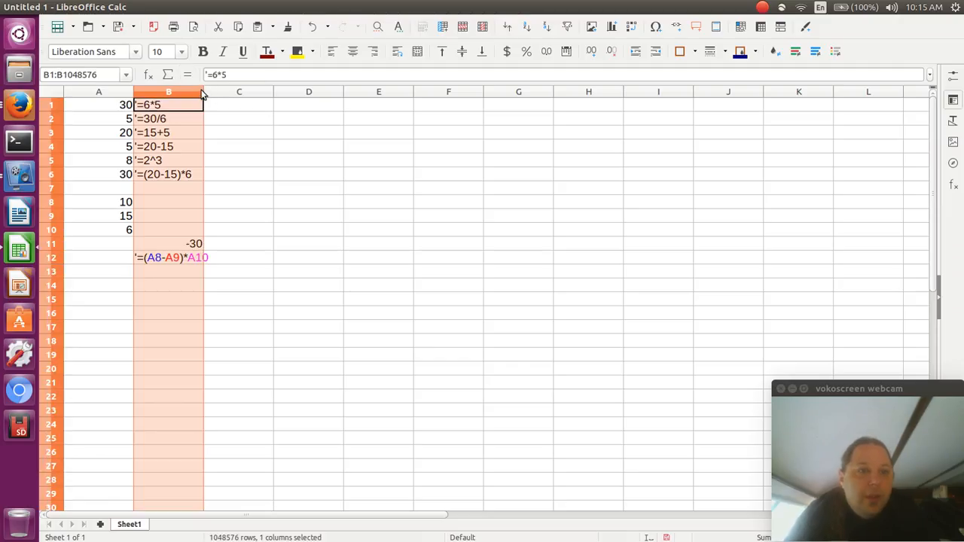
drag(202, 91, 216, 92)
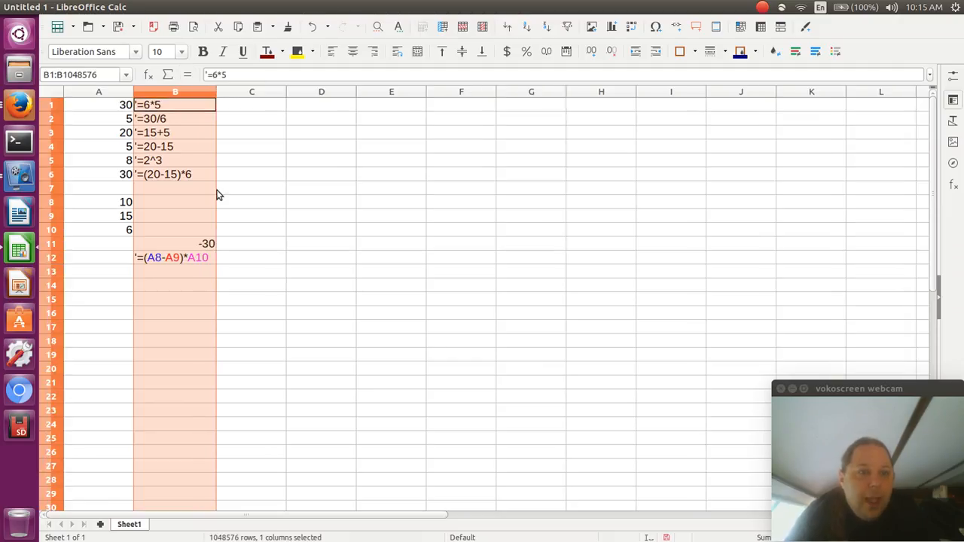
Step: Label the values in A8 and A9 by entering "Length of wall" in B8 and "Height of wall" in B9
click(217, 194)
key(Left)
key(Left)
key(Down)
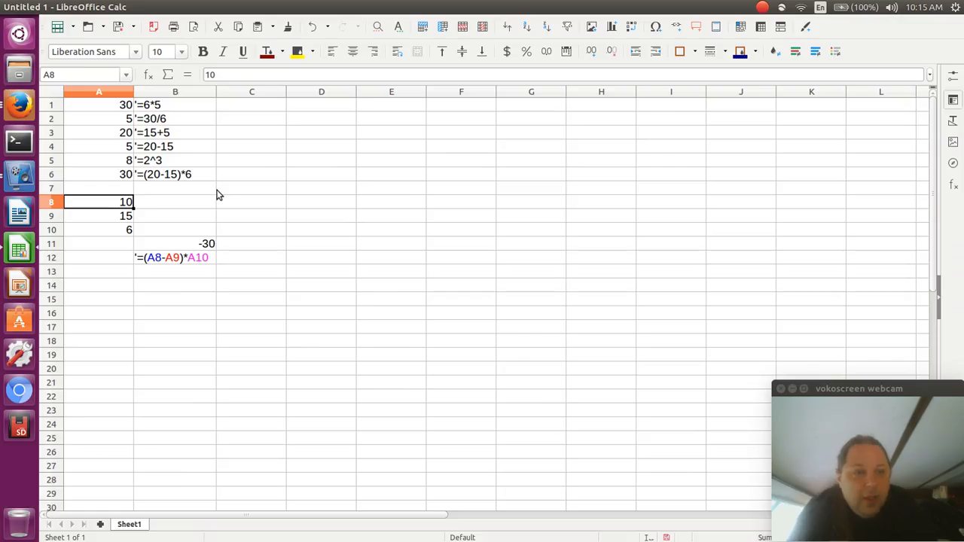
key(Right)
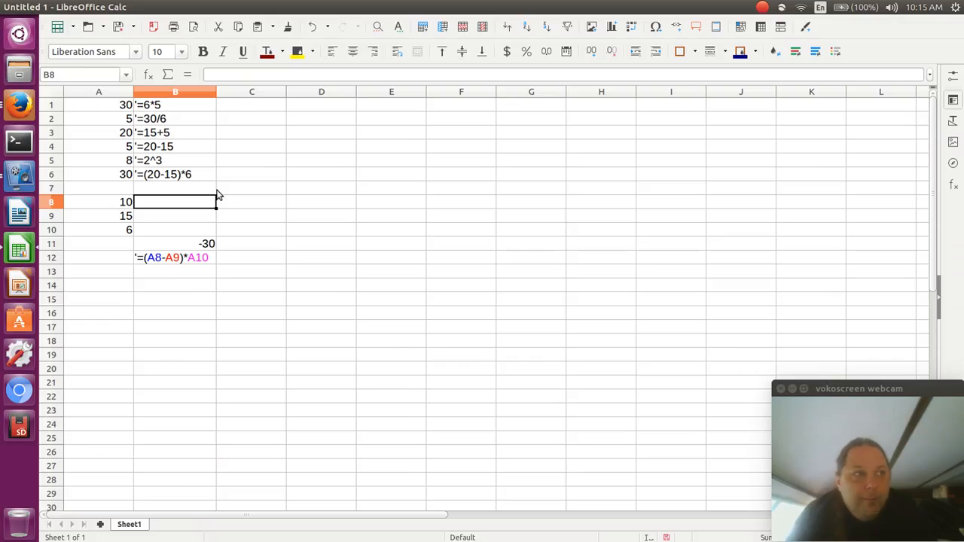
text(Len)
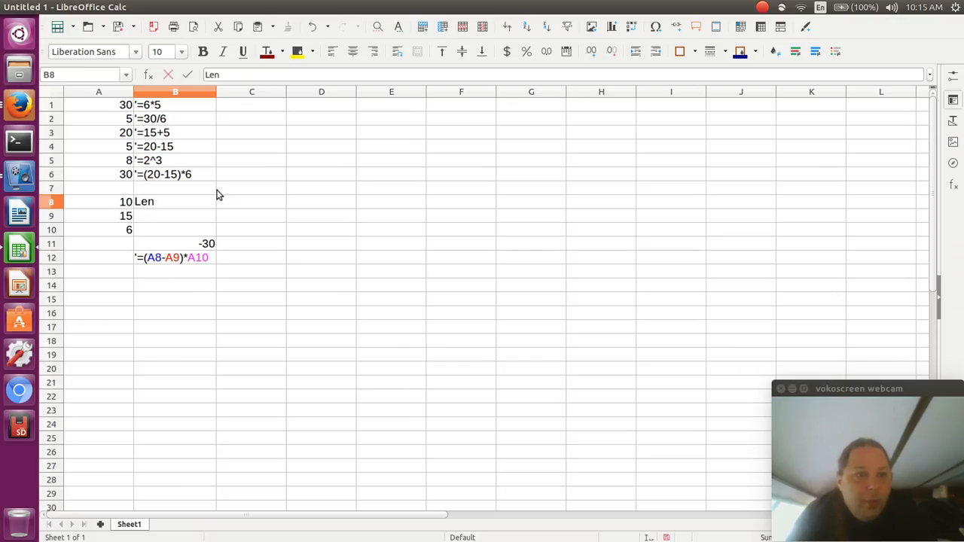
text(gth of wall)
key(Return)
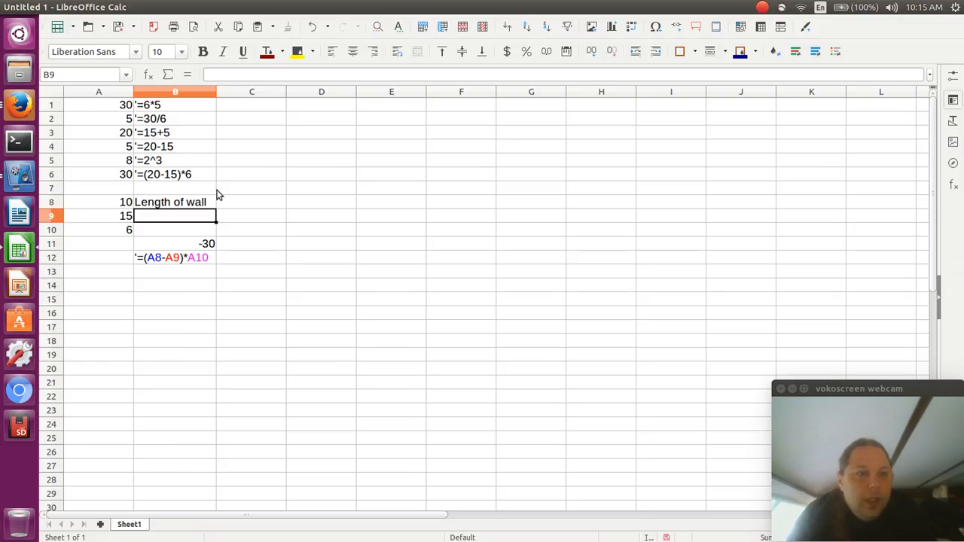
text(H)
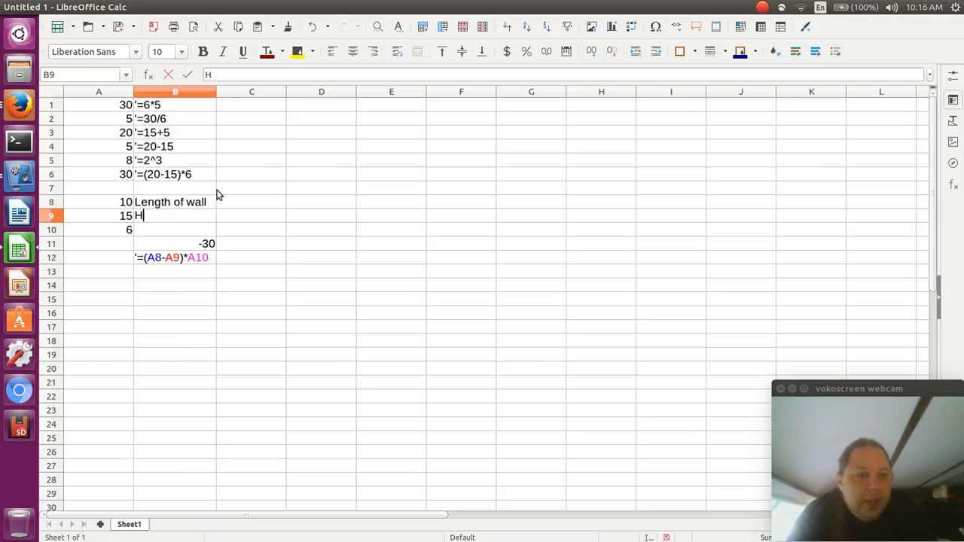
text(eight of wall)
key(Return)
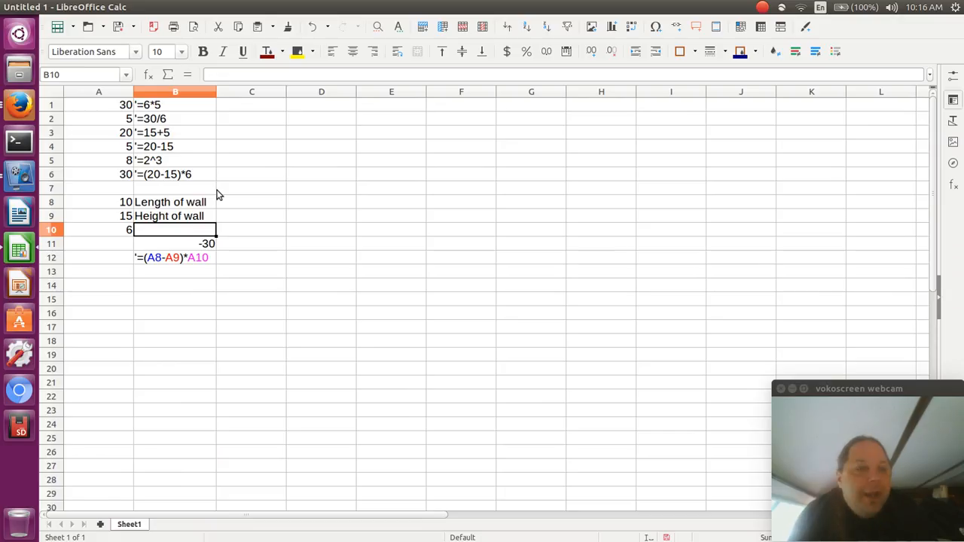
Step: Replace the labels with "Length of RV" in B8 and "Parking space length" in B9, and auto-fit column B's width
key(Up)
key(Up)
text(Leng)
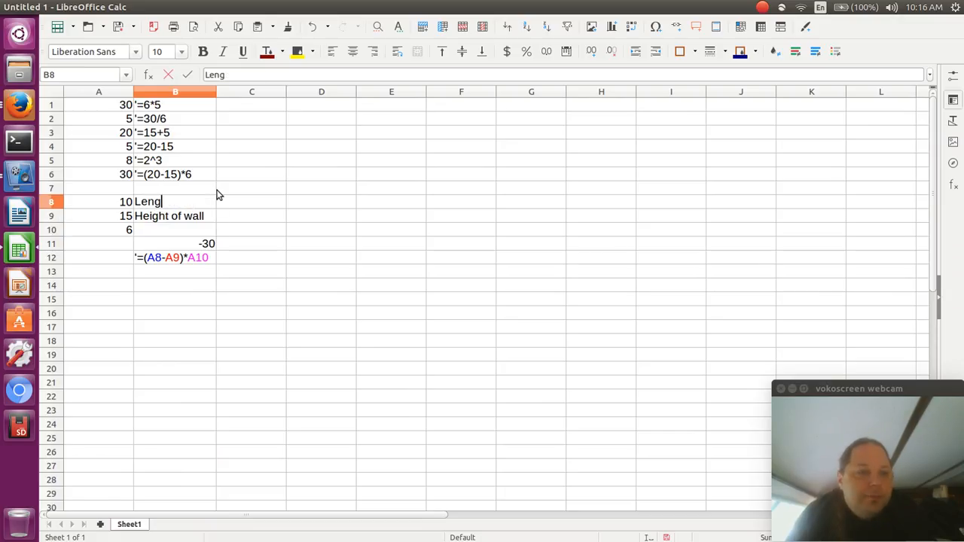
text(th of RV)
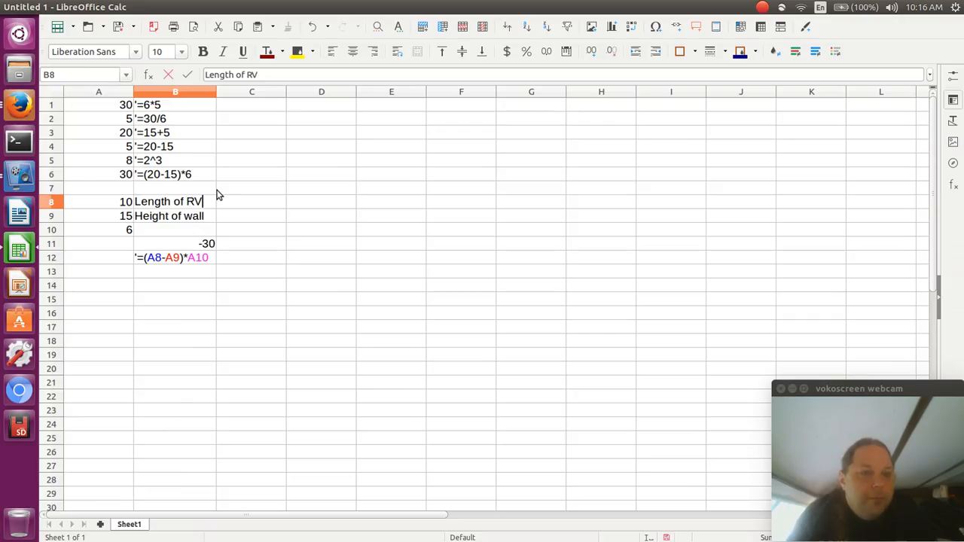
key(Return)
text(Par)
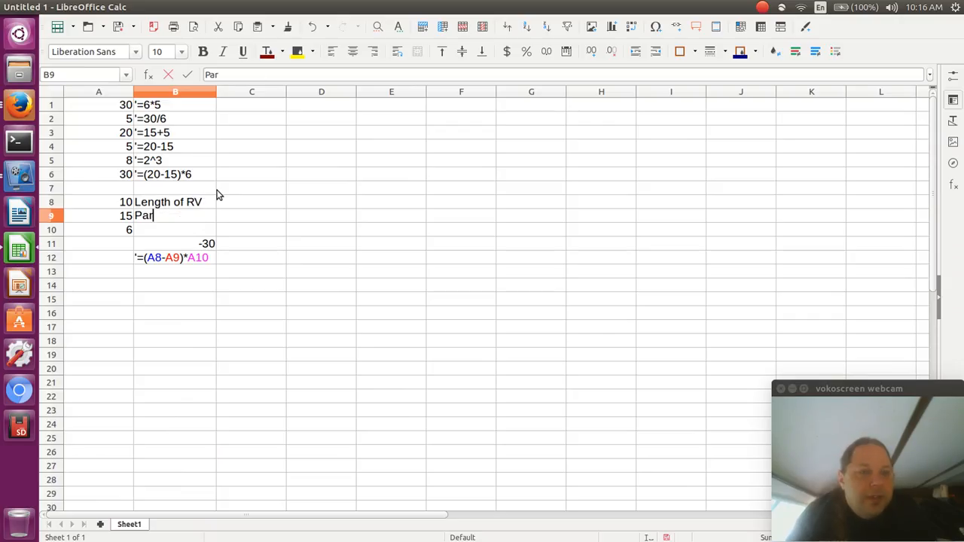
text(king space length)
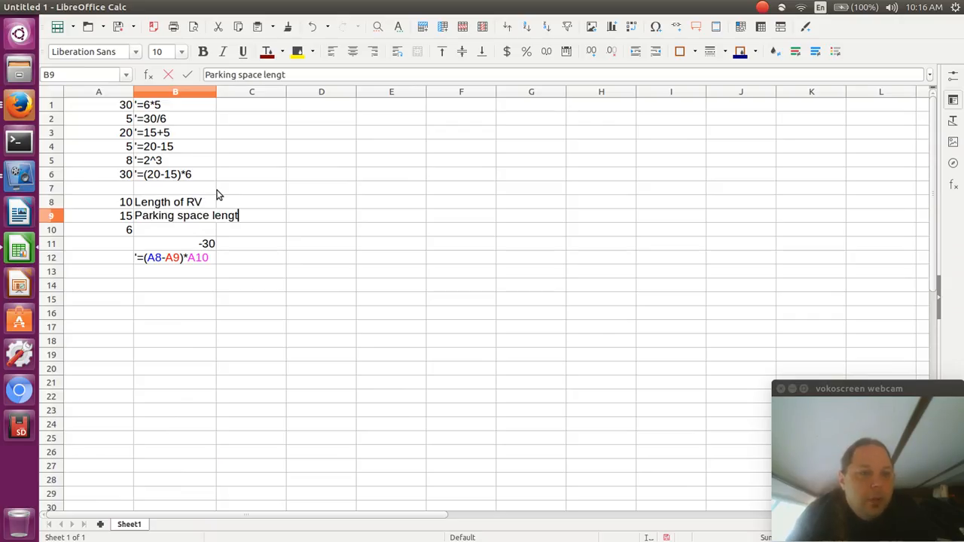
key(Return)
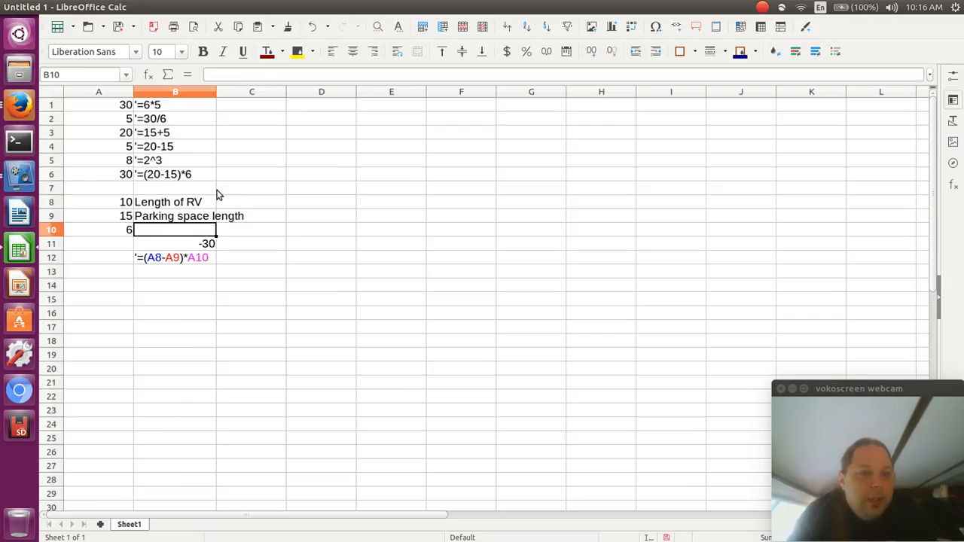
double_click(217, 92)
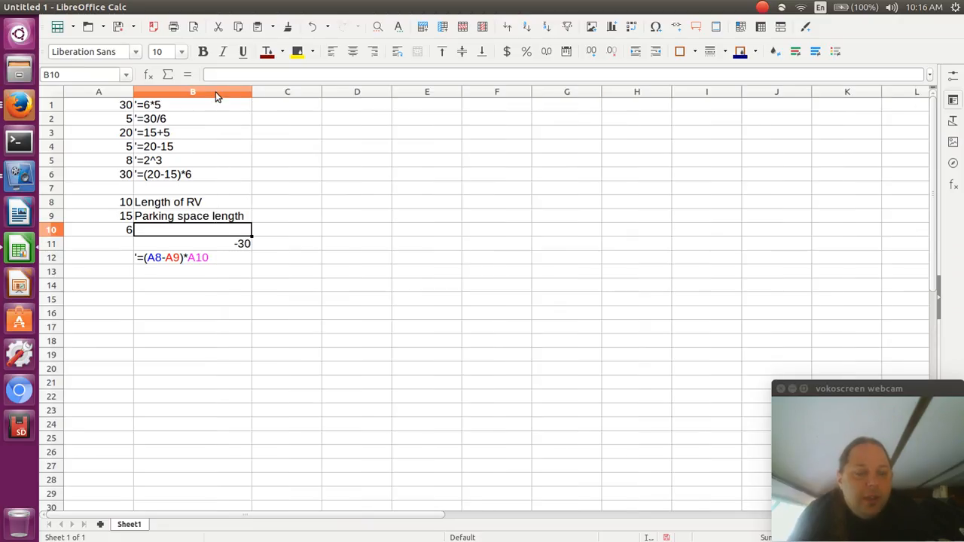
key(Up)
key(Down)
key(Down)
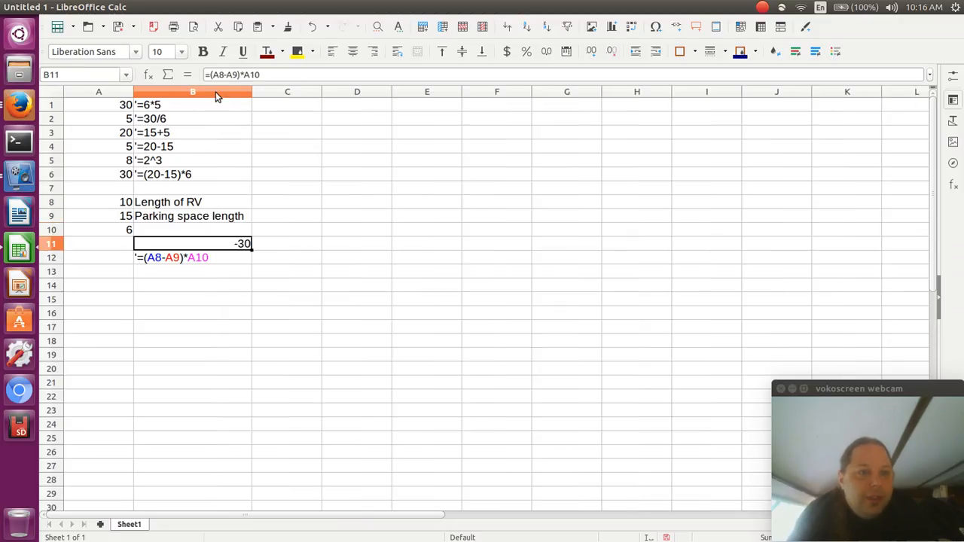
key(Up)
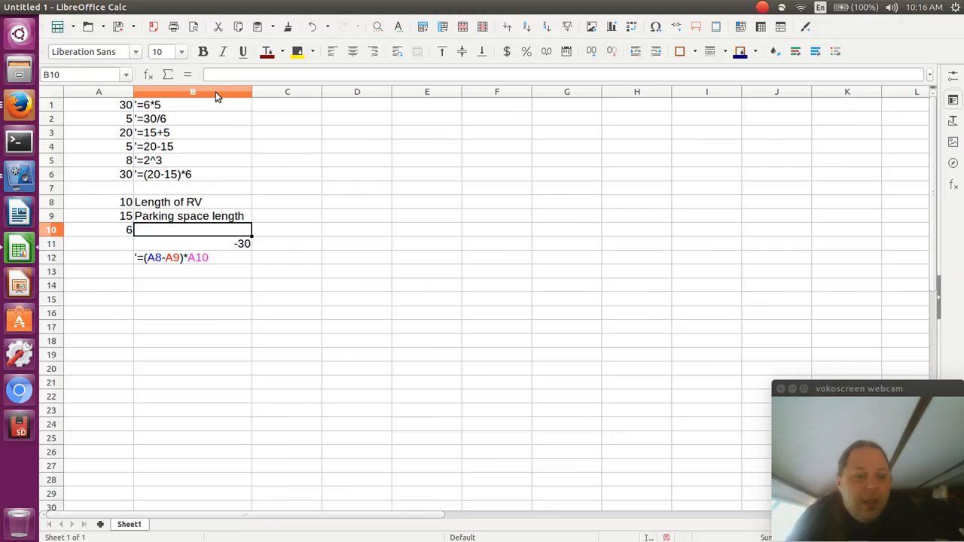
Step: Label the value in A10 by entering "Spaces" in B10, and set the RV length in A8 to 12
text(Spaces)
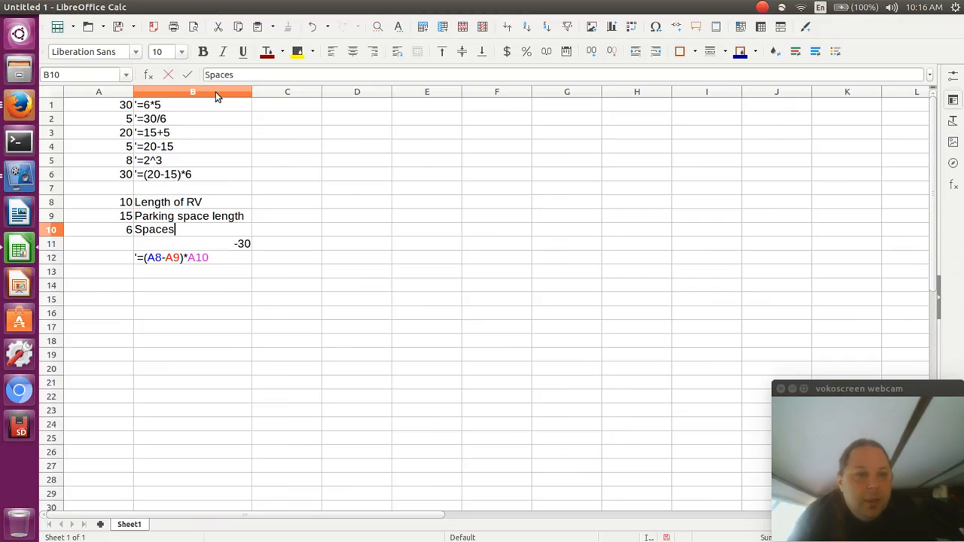
key(Return)
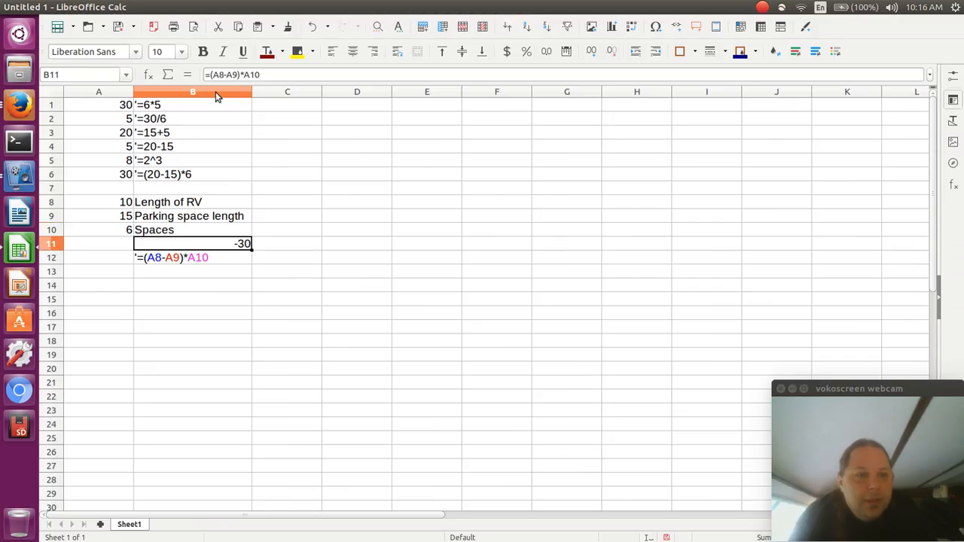
key(Up)
key(Up)
key(Up)
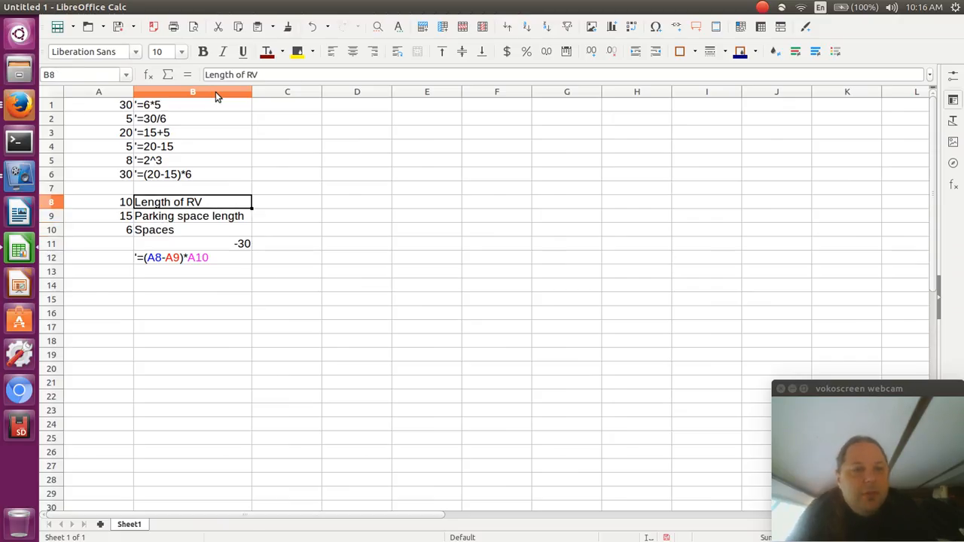
key(Left)
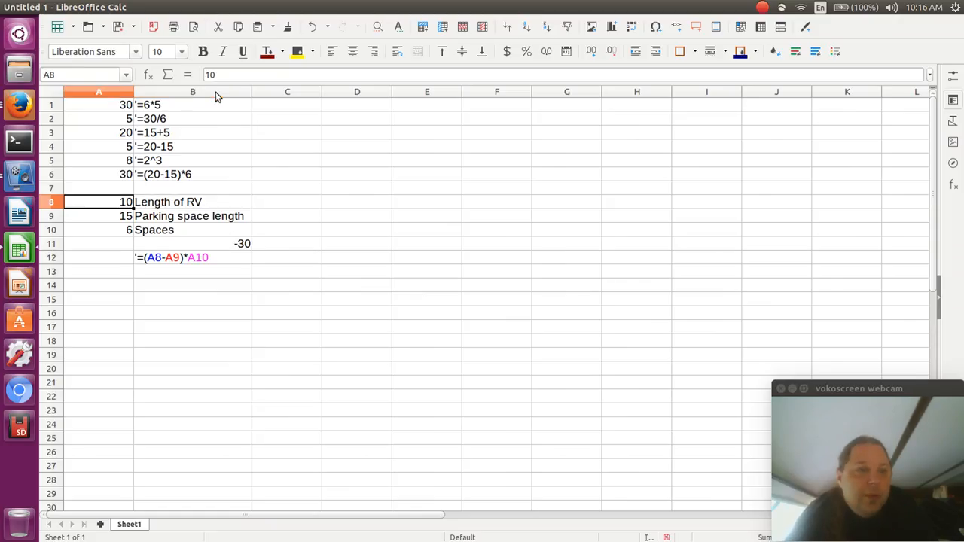
text(12)
key(Return)
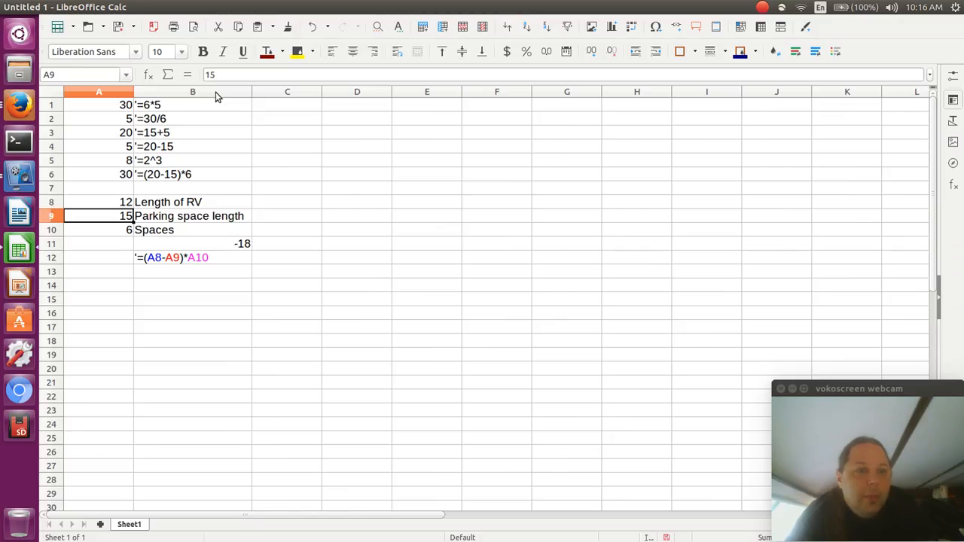
Step: Review the labelled values in rows 8 to 10 against the formula result in B11 and its written-out text in B12
key(Right)
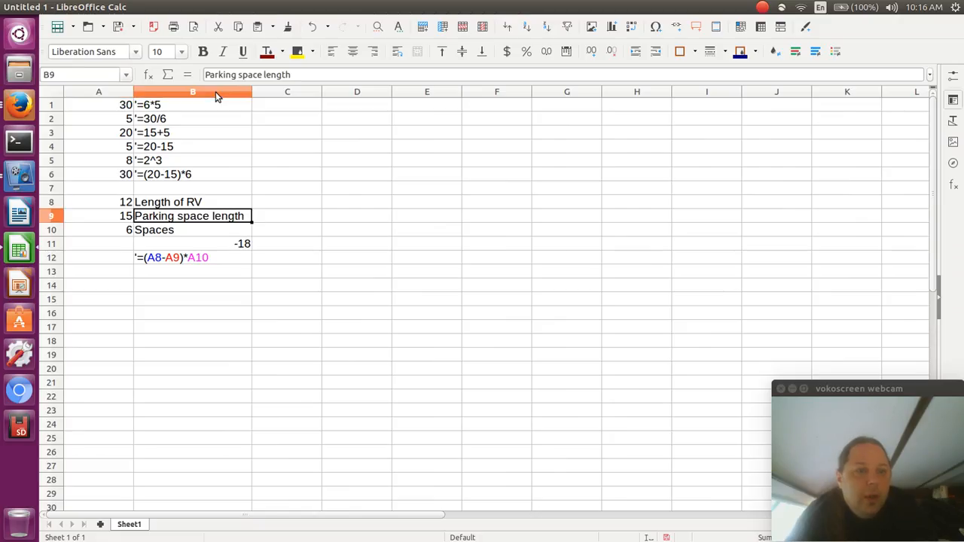
key(Down)
key(Down)
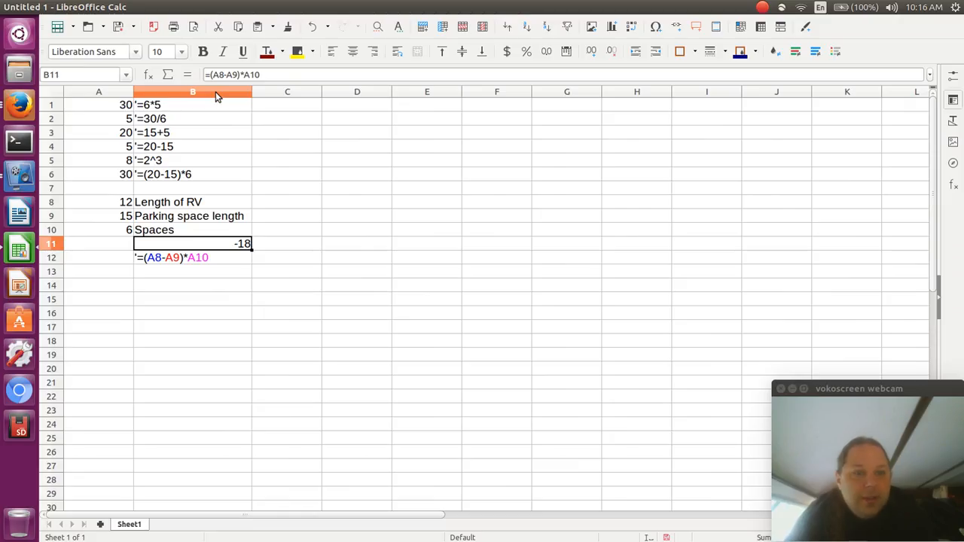
key(Up)
key(Up)
key(Up)
key(Down)
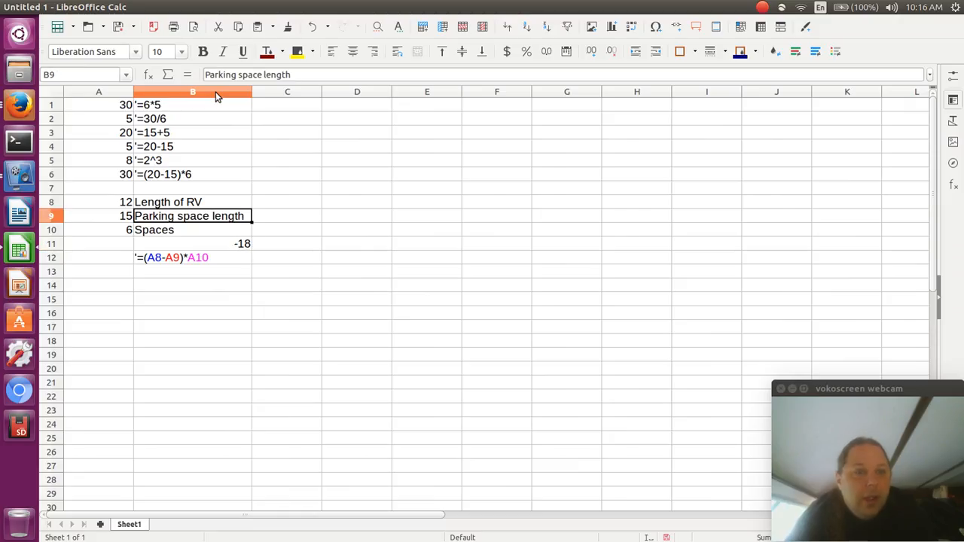
key(Down)
key(Up)
key(Up)
key(Left)
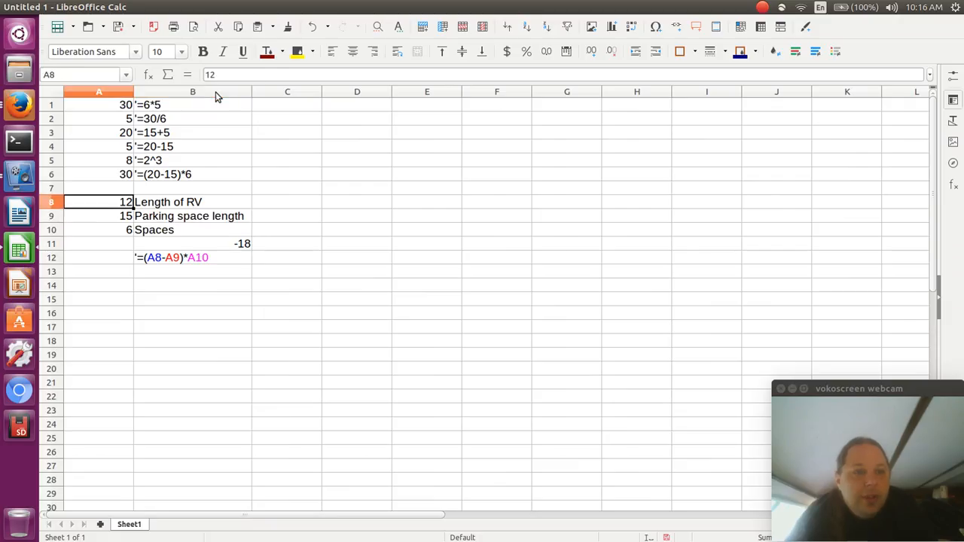
key(Down)
key(Down)
key(Right)
key(Down)
key(Down)
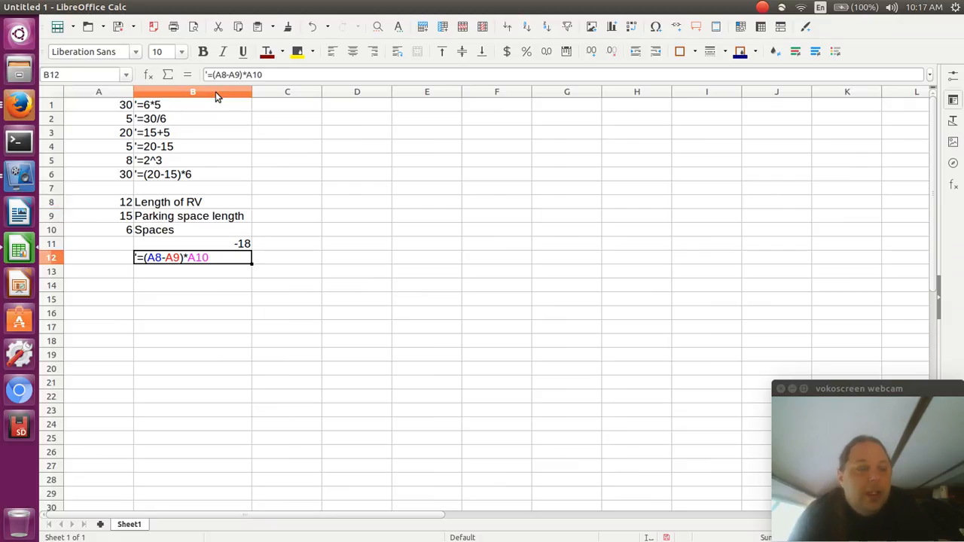